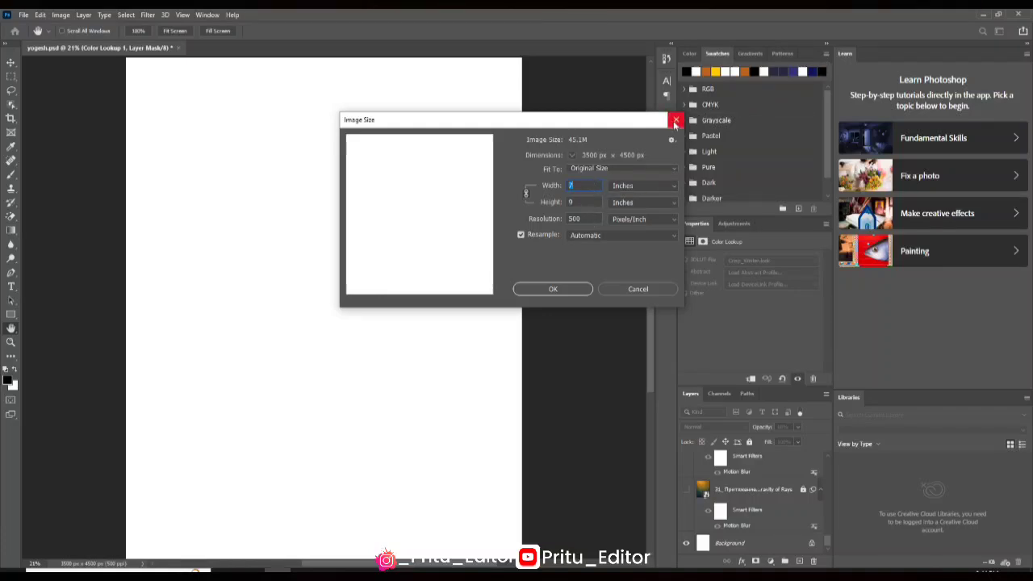
- Close the Image Size dialog without changes, then show the sun-rays texture layer and the red Eschatological texture layer above the Background
click(676, 119)
key(ctrl+0)
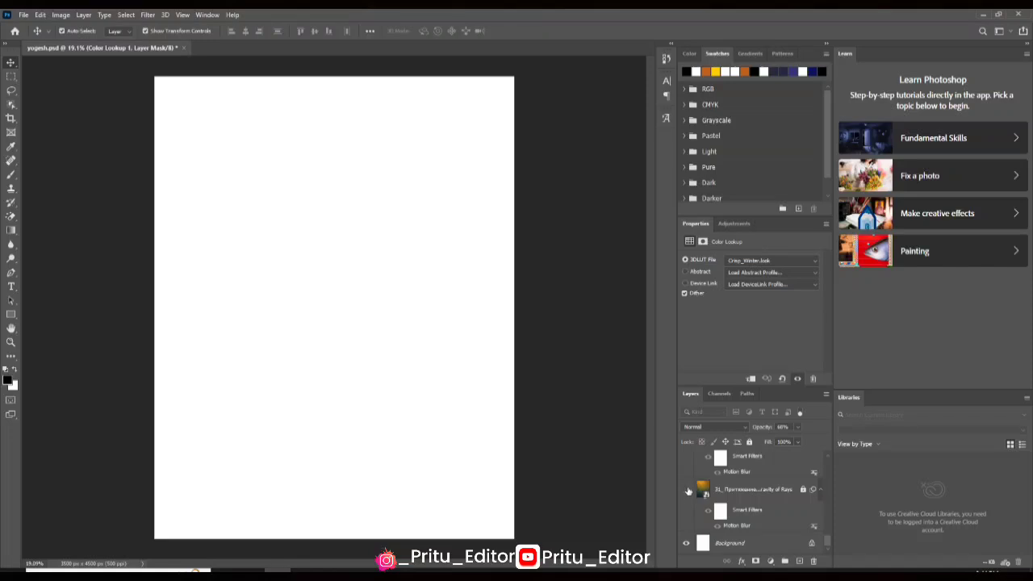
scroll(689, 494, up, 1)
click(686, 511)
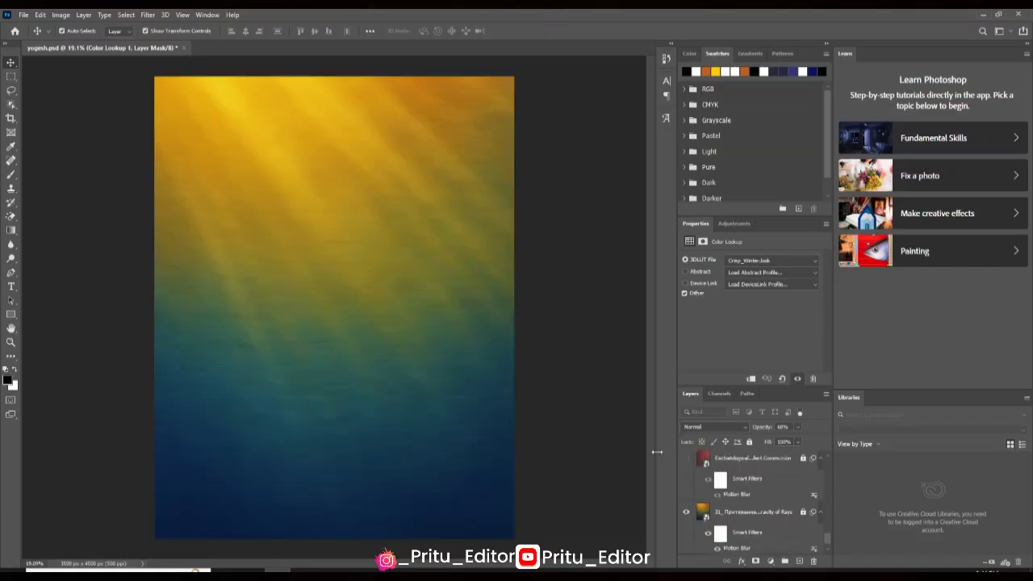
click(686, 460)
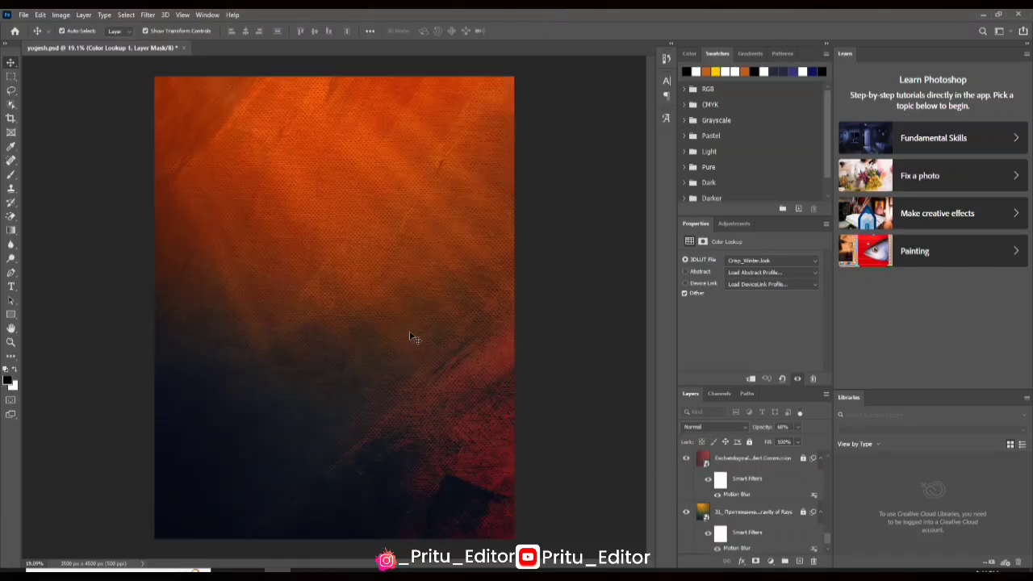
- Show the Grunge Watercolor Background layer above the red texture layer
scroll(758, 472, up, 1)
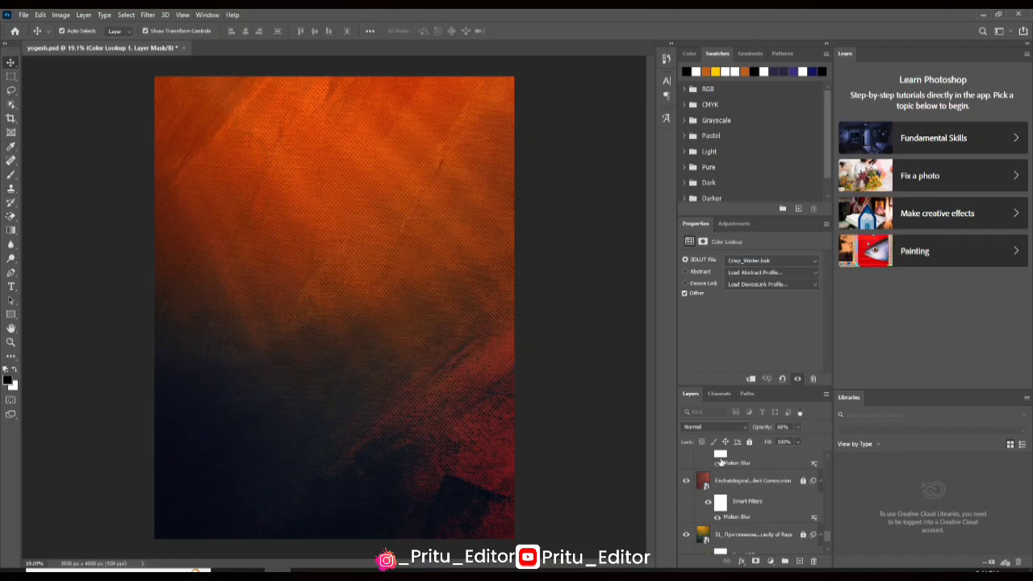
scroll(734, 496, up, 1)
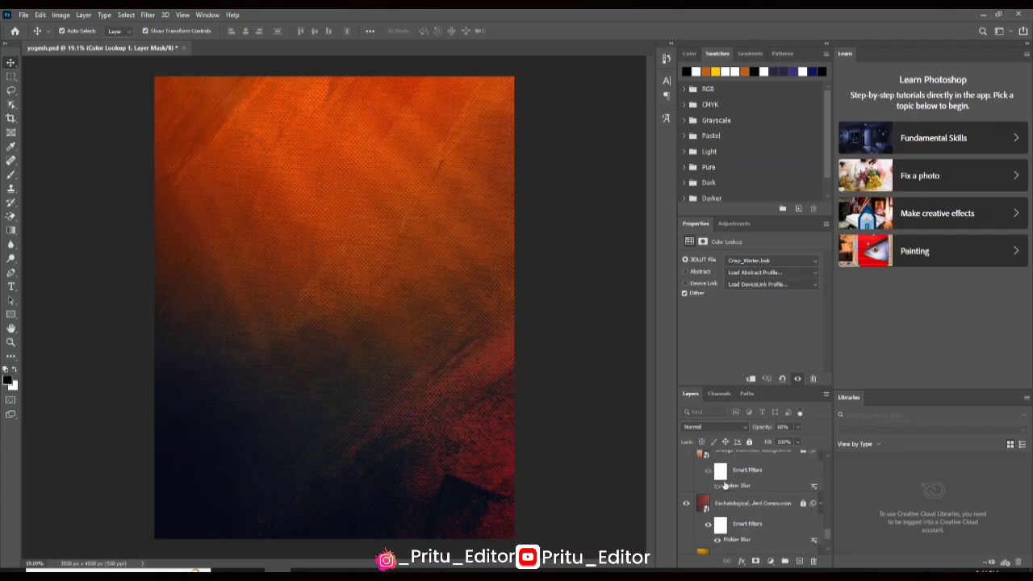
scroll(692, 468, up, 1)
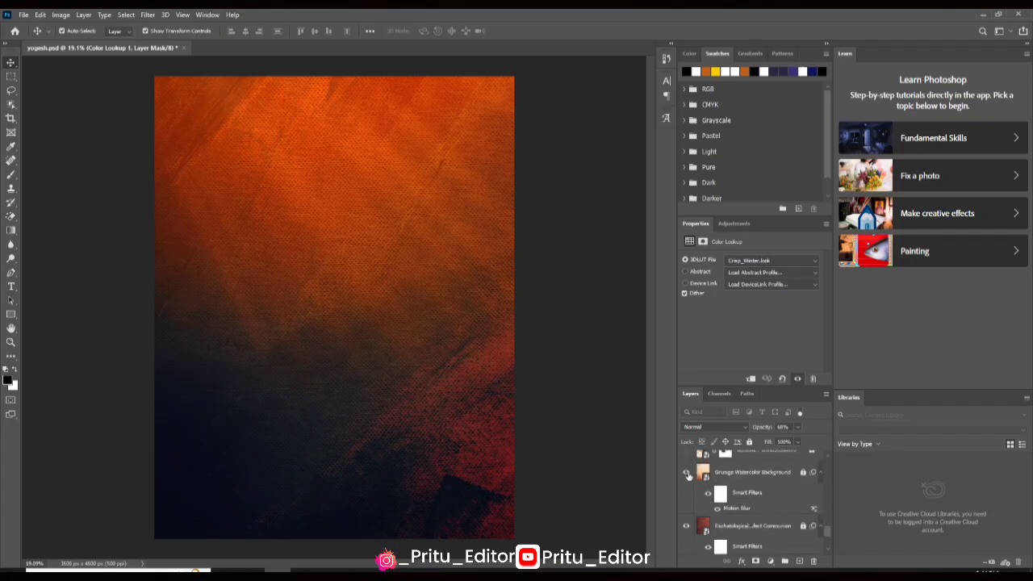
click(686, 472)
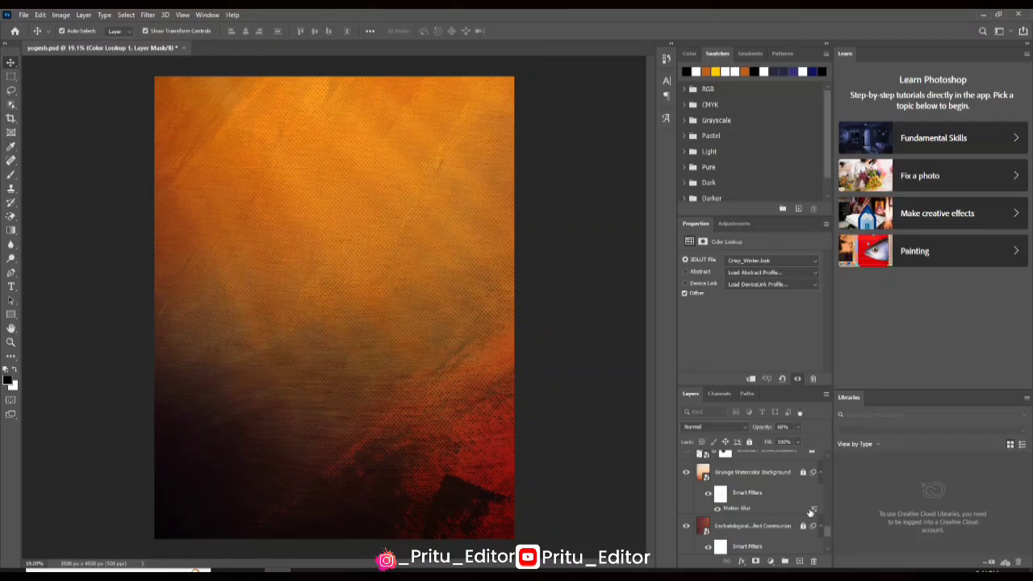
- Select the red Eschatological texture layer and show the masked golden tribal circle artwork above the watercolor background
scroll(792, 533, down, 1)
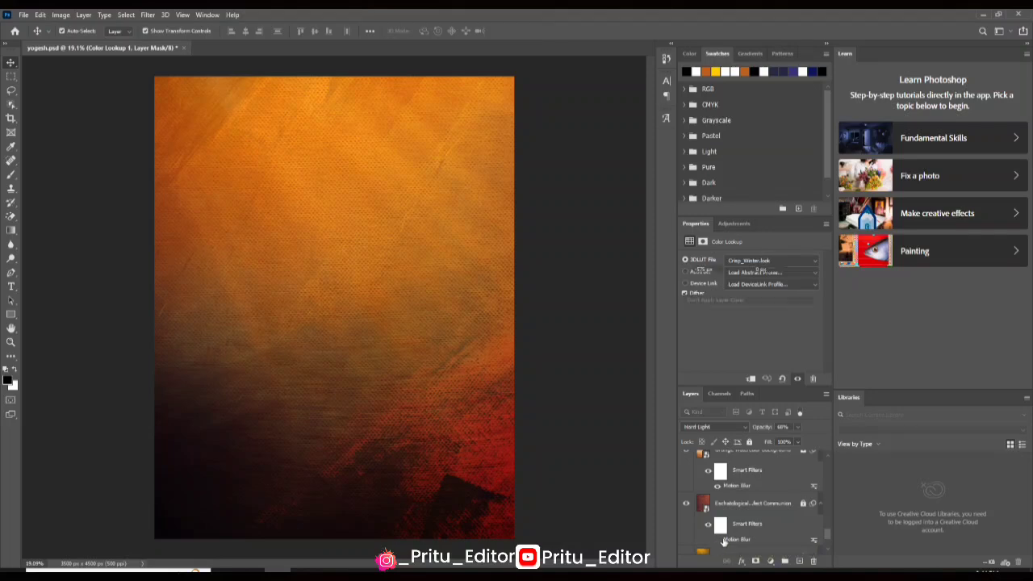
click(718, 504)
scroll(437, 340, up, 1)
scroll(733, 492, down, 2)
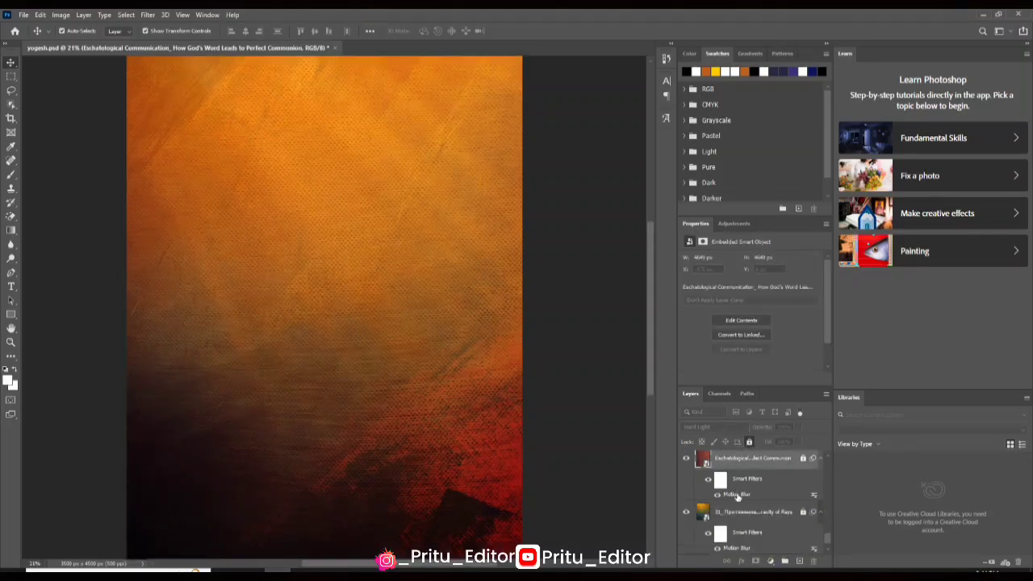
scroll(740, 494, up, 4)
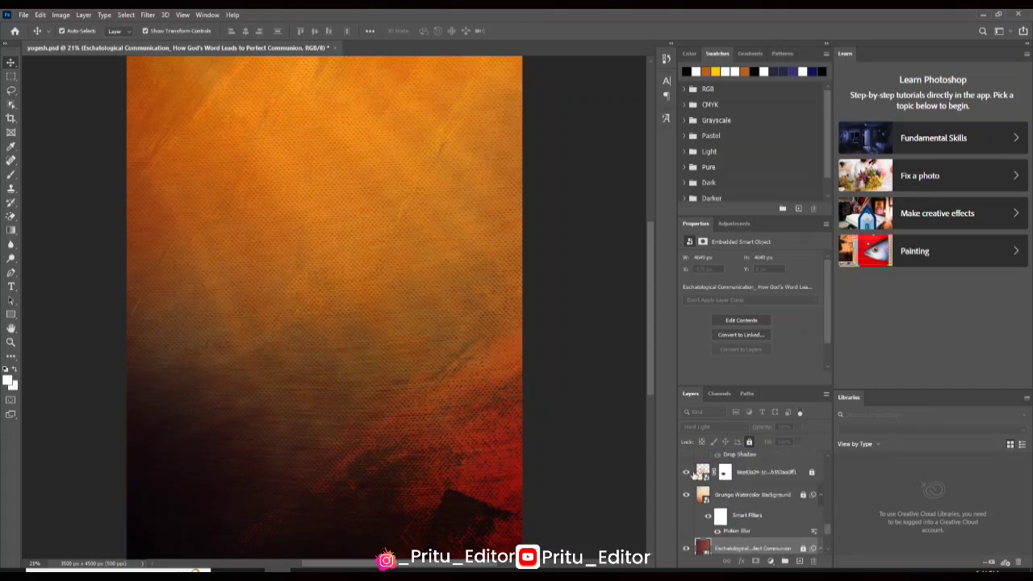
click(687, 472)
scroll(320, 330, up, 2)
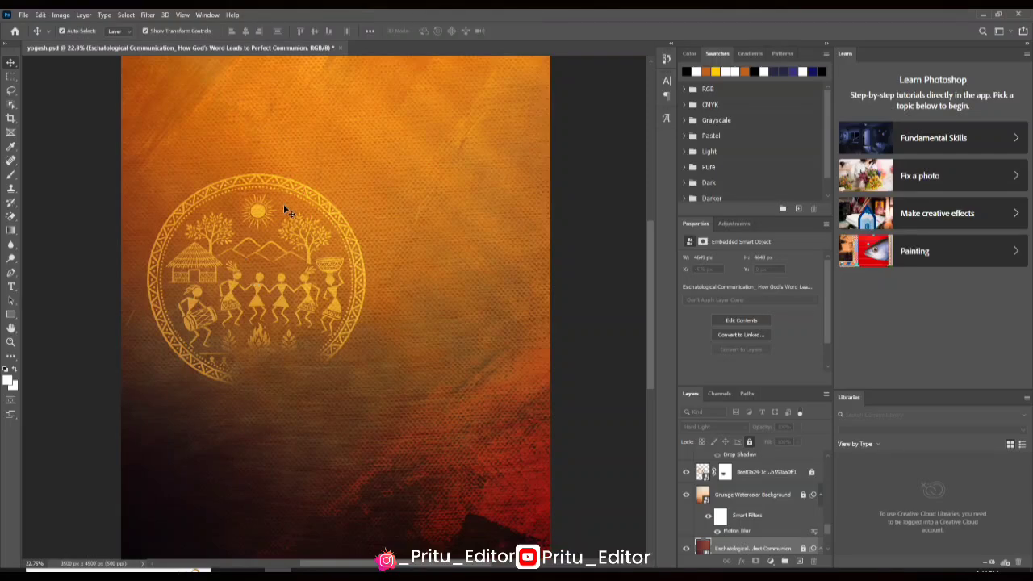
scroll(242, 296, up, 2)
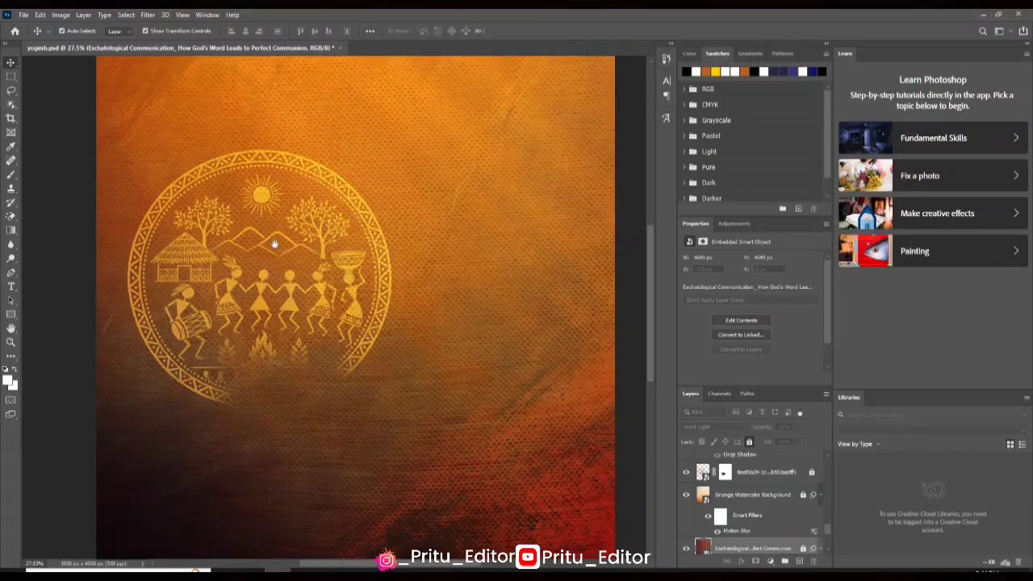
scroll(274, 244, down, 3)
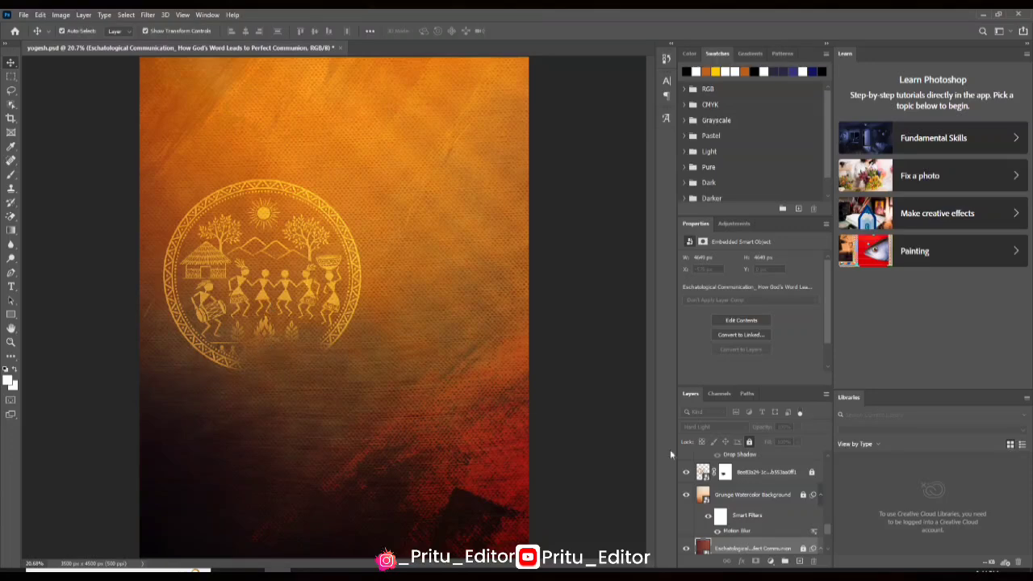
- Show the layer with the row of portraits and the layer with the framed pink-turban portrait
scroll(707, 493, up, 2)
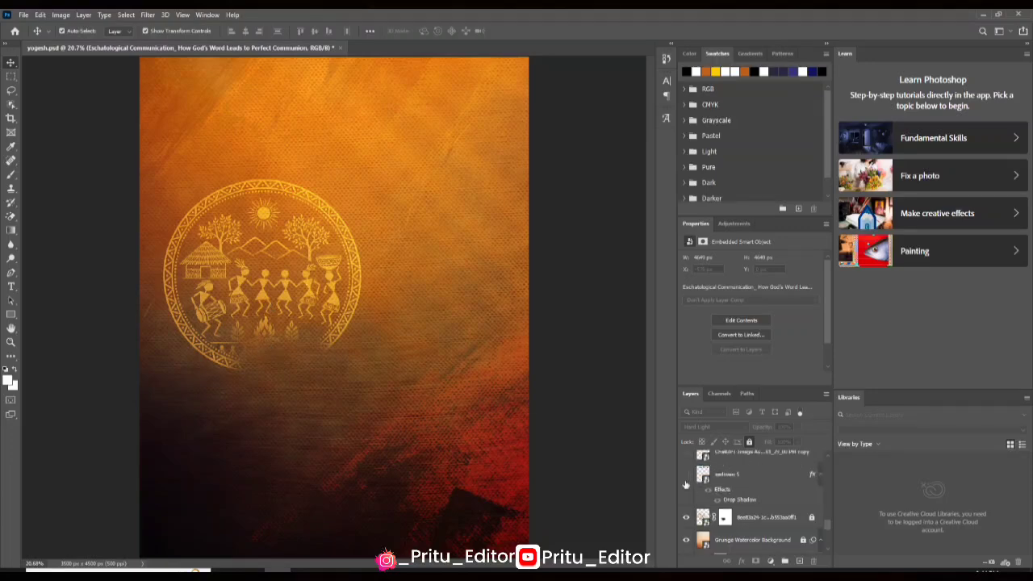
click(686, 475)
scroll(317, 212, up, 1)
scroll(320, 153, up, 3)
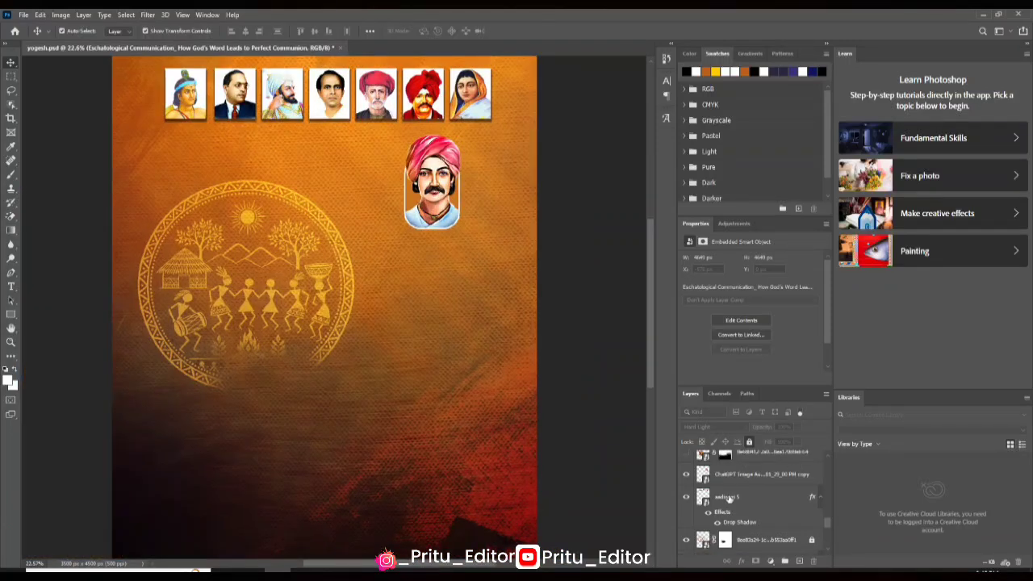
- Show the masked layer of the white-turbaned man with the bow and the Rectangle 2 copy 2 orange bar
click(687, 474)
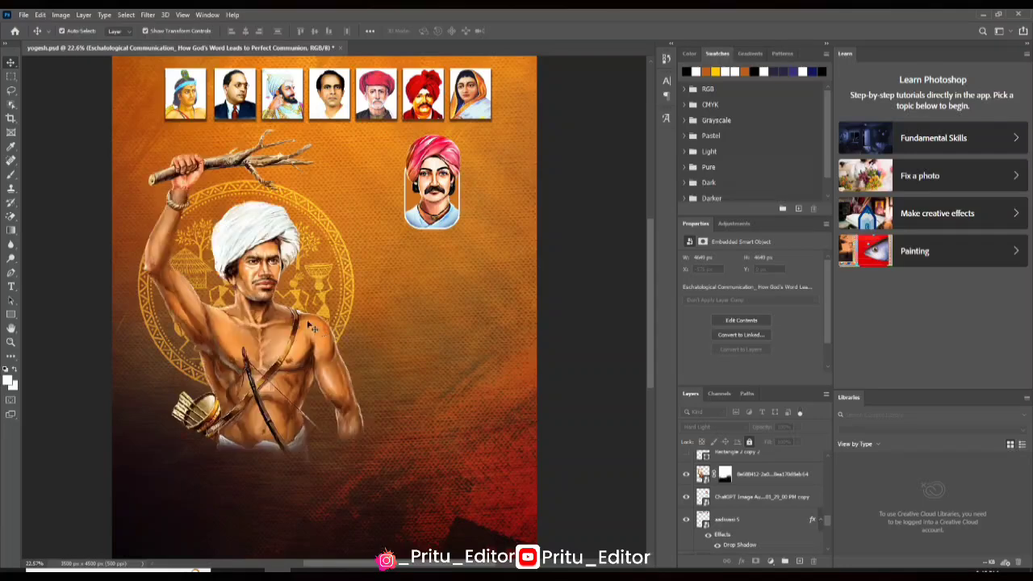
scroll(313, 328, down, 2)
scroll(695, 481, up, 1)
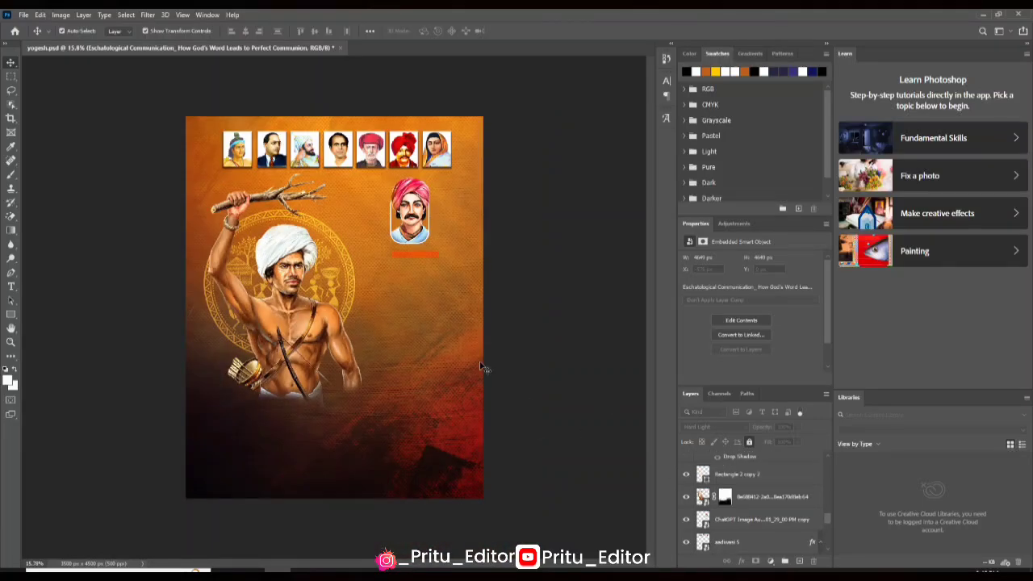
scroll(439, 304, up, 1)
scroll(435, 275, up, 5)
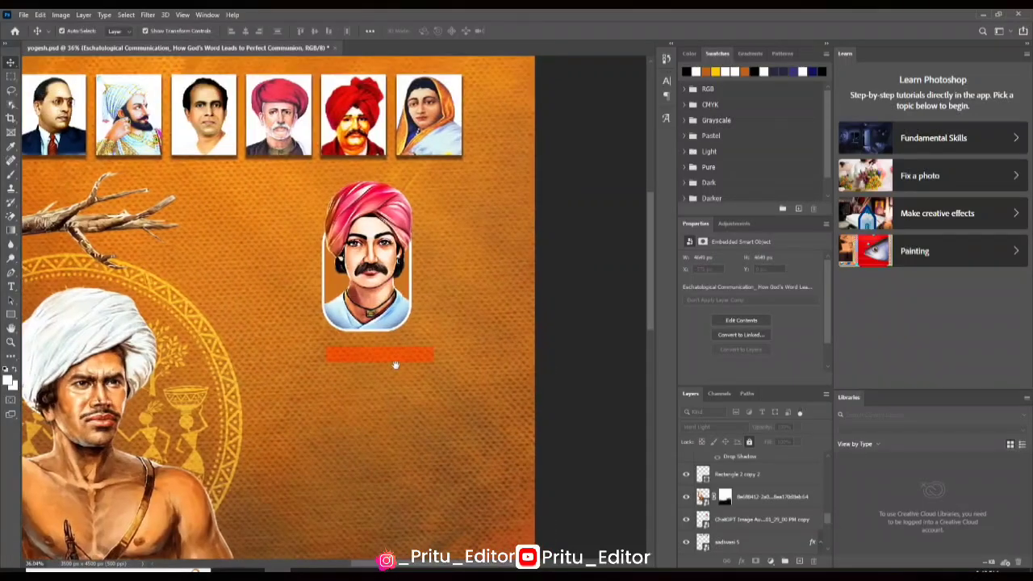
drag(395, 365, 399, 347)
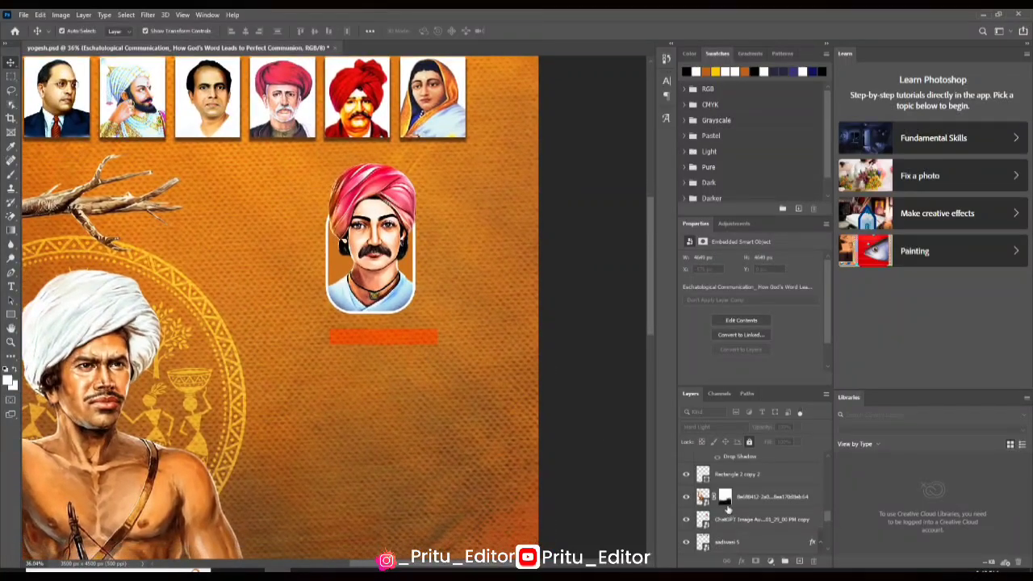
scroll(691, 489, up, 1)
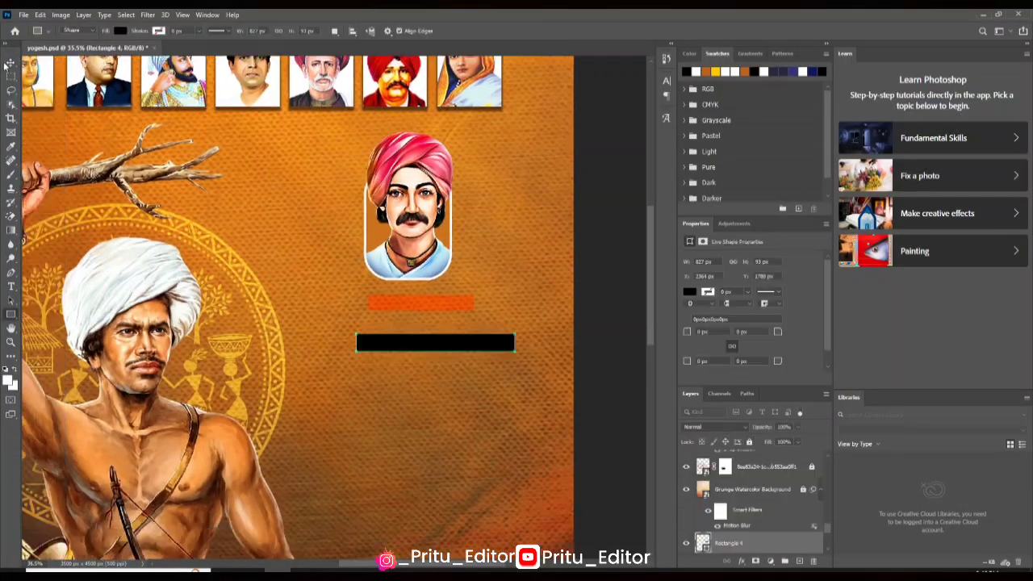
key(Delete)
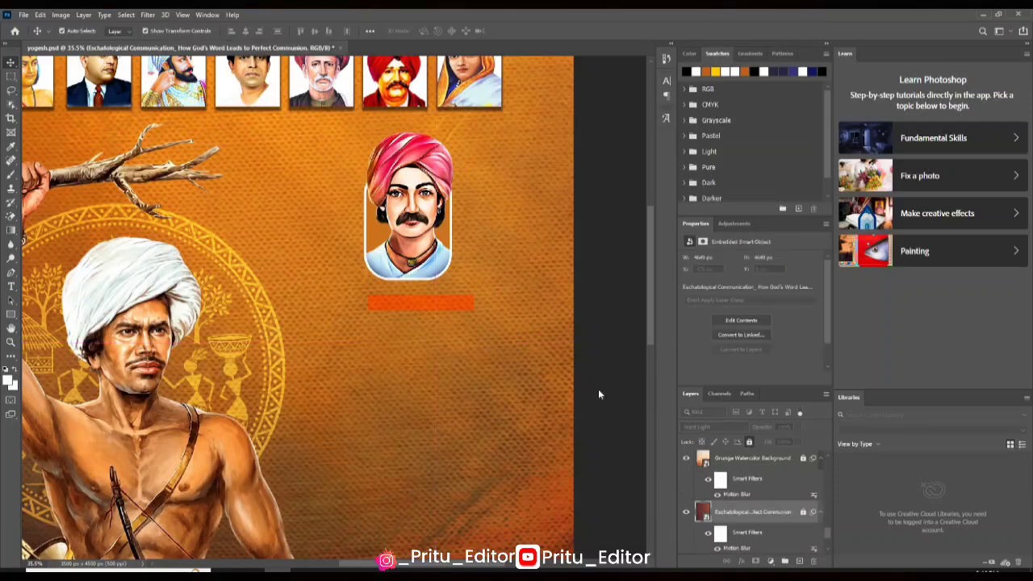
- Select the orange bar below the framed portrait and show the जागतिक text layer over it
click(417, 307)
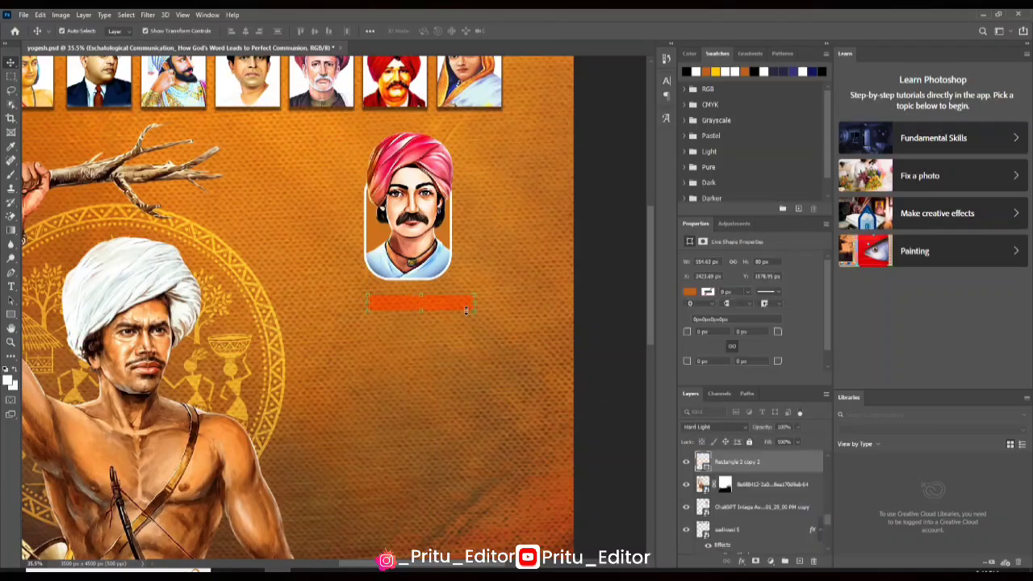
scroll(703, 475, up, 2)
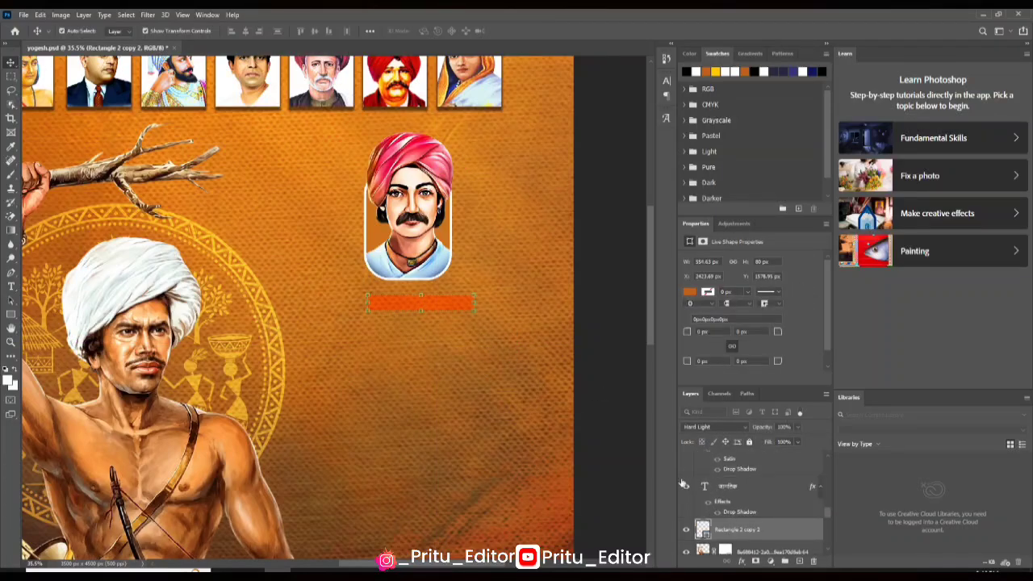
click(683, 484)
scroll(392, 315, up, 1)
drag(465, 312, 423, 226)
scroll(366, 229, up, 1)
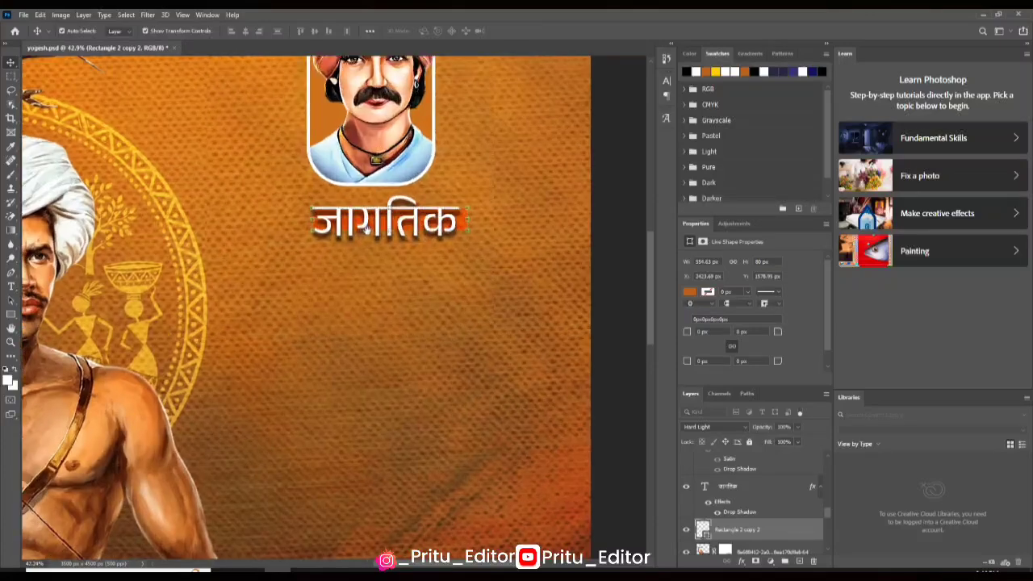
scroll(366, 229, up, 1)
scroll(462, 388, down, 2)
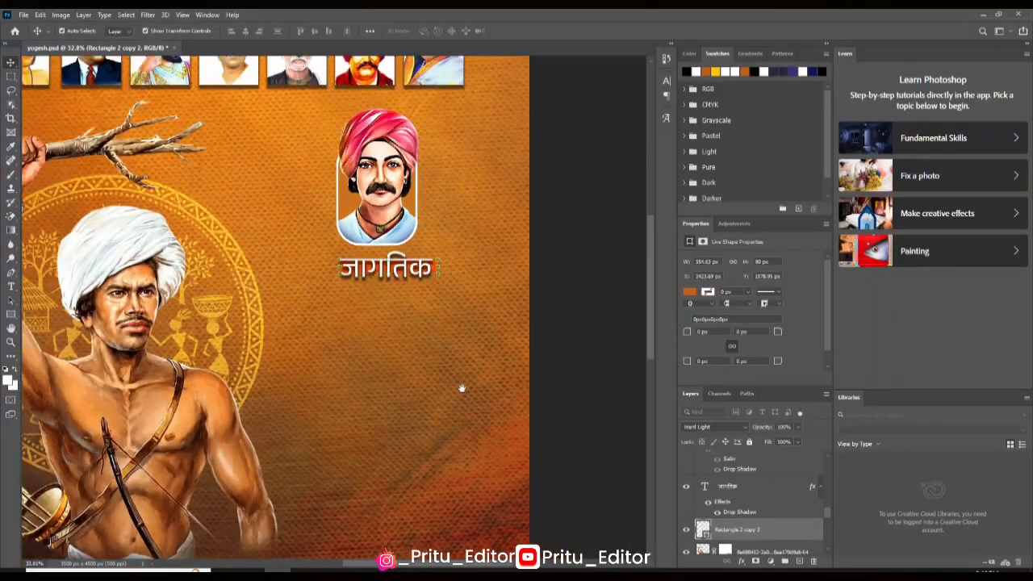
drag(461, 388, 448, 347)
- Show the yellow आदिवासी title, the Rectangle 2 orange bar and the white दिन text layer
scroll(697, 507, up, 3)
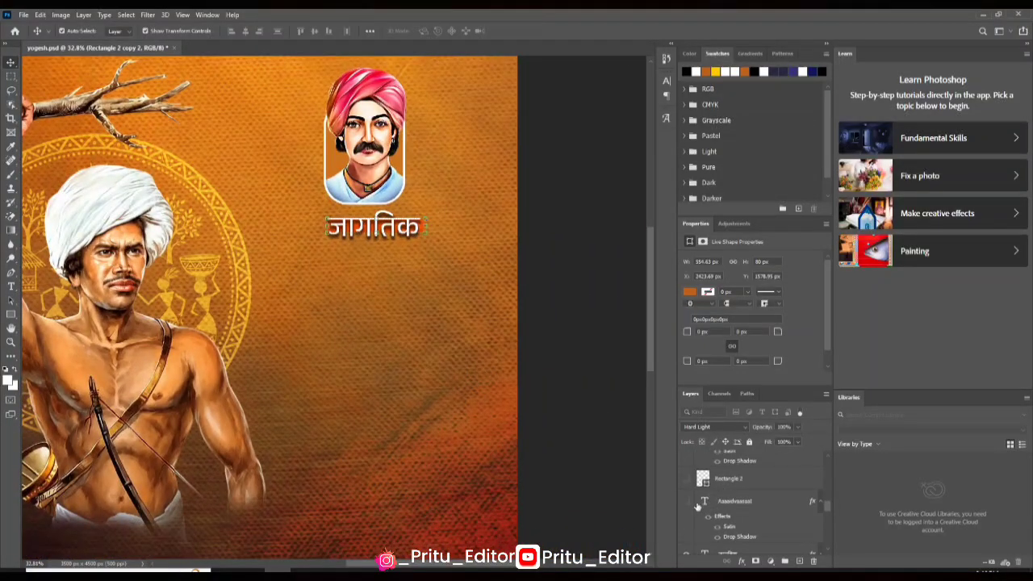
click(686, 501)
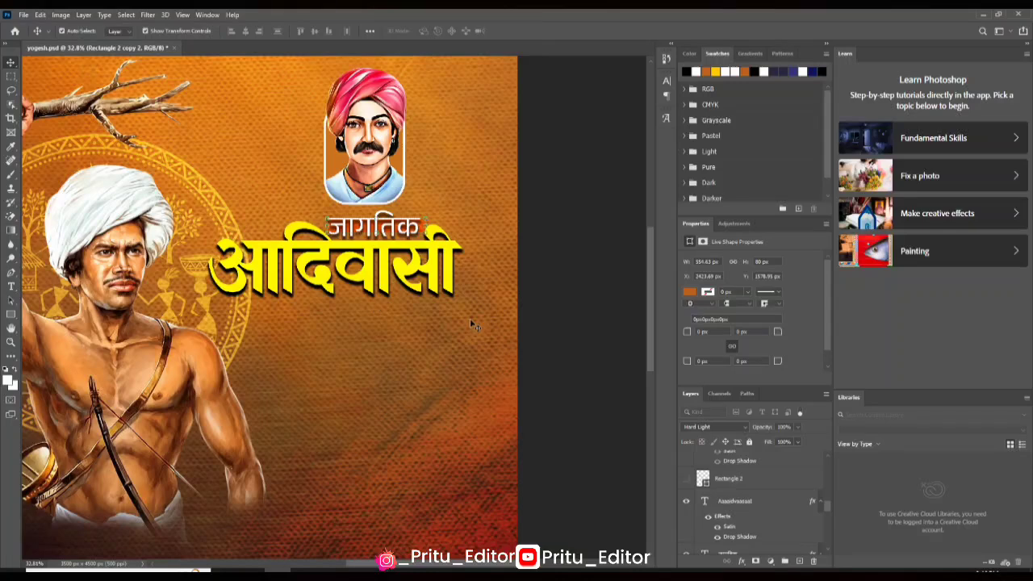
click(535, 323)
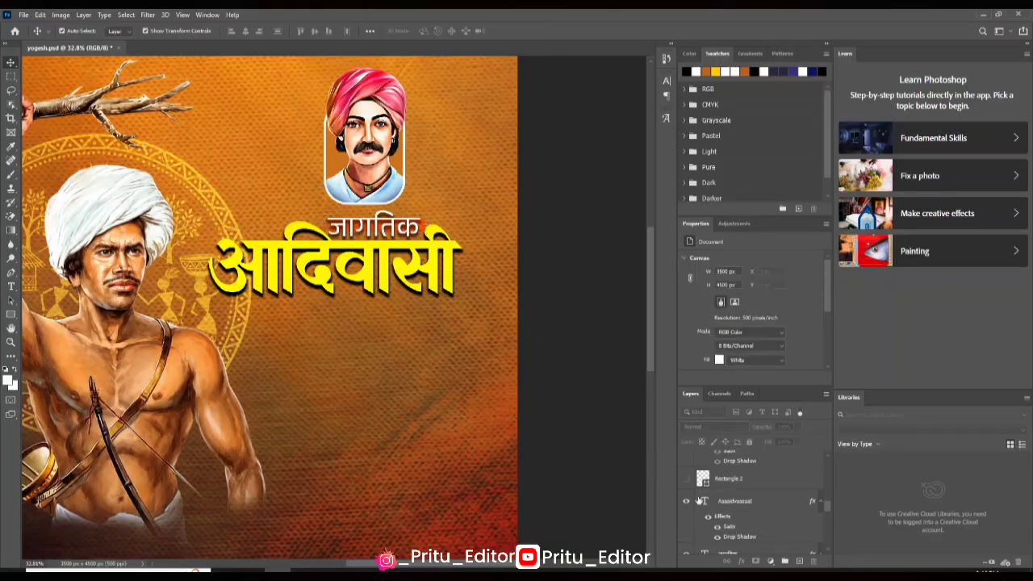
scroll(692, 487, up, 2)
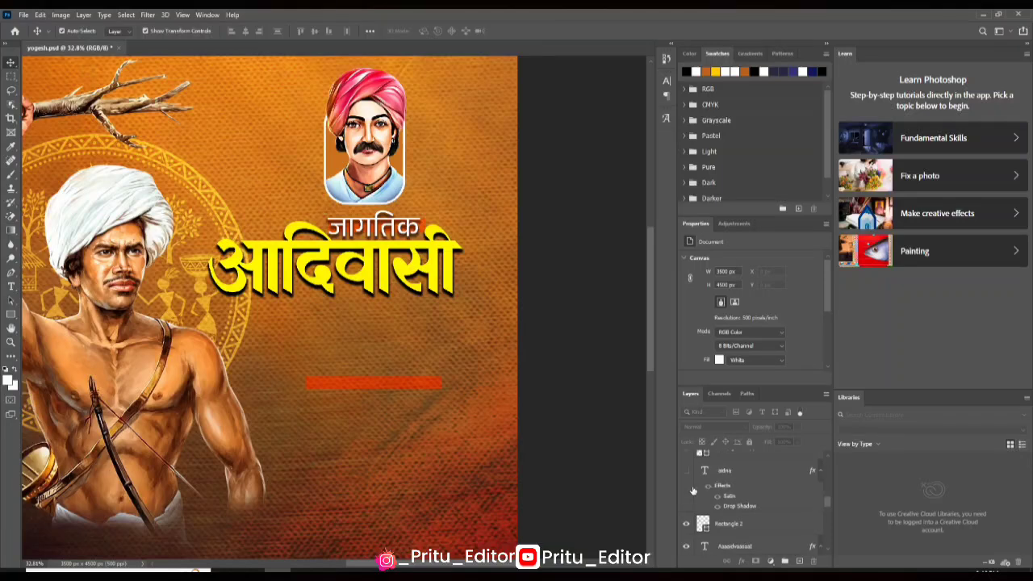
click(686, 471)
- Show the Rectangle 2 copy bar and the निमित्त आदिवासी बांधवांना text layer below the दिन title
scroll(690, 477, up, 1)
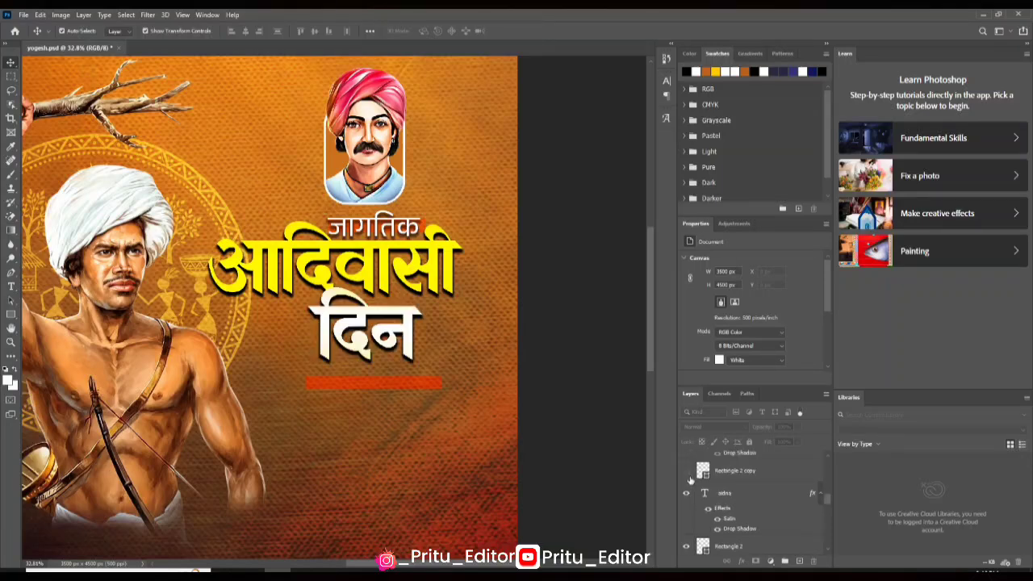
scroll(690, 484, up, 1)
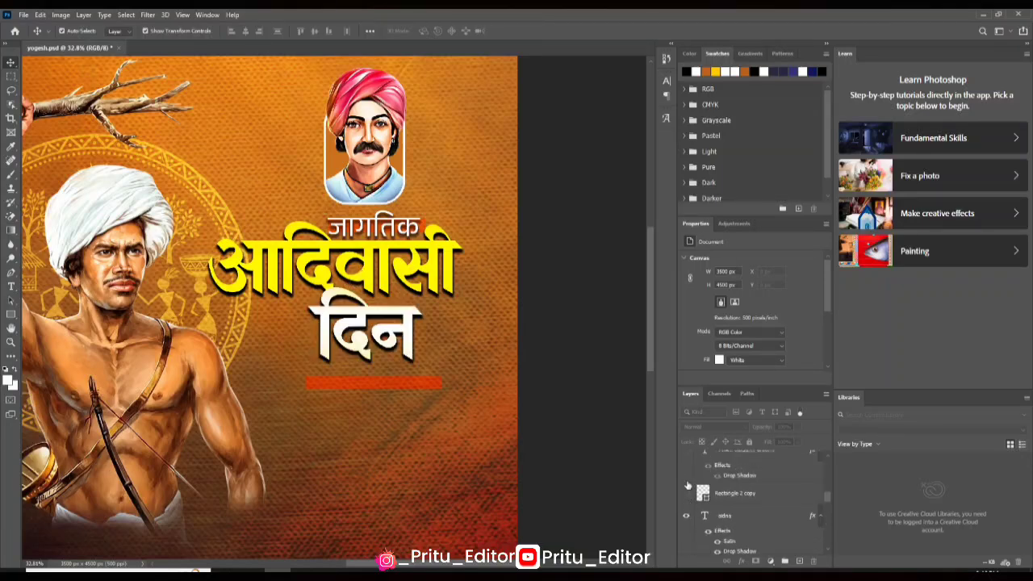
scroll(692, 494, up, 1)
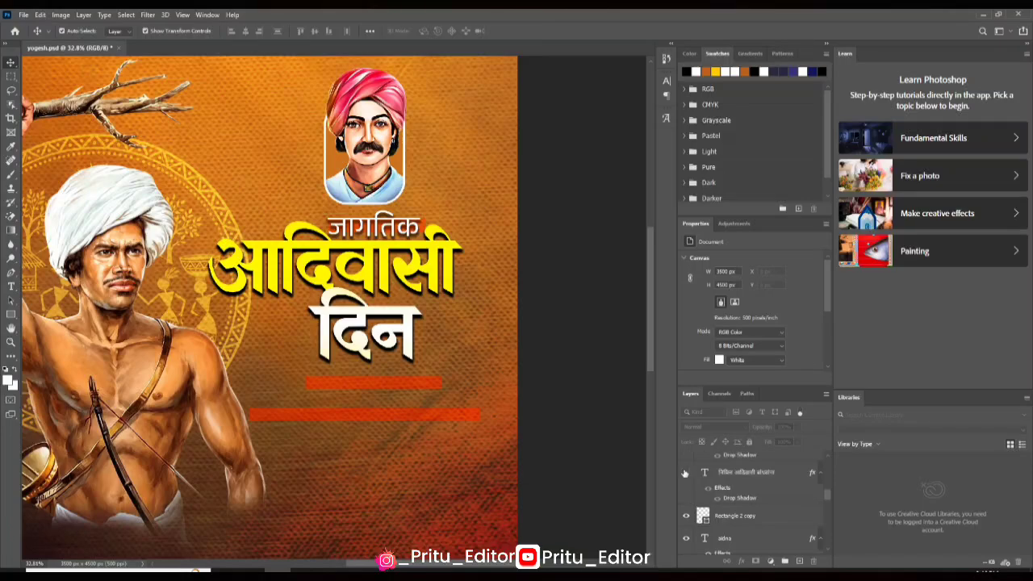
click(686, 474)
- Show the yellow handwritten हार्दिक शुभेच्छा text layer below the आदिवासी बांधवांना line
scroll(694, 480, up, 2)
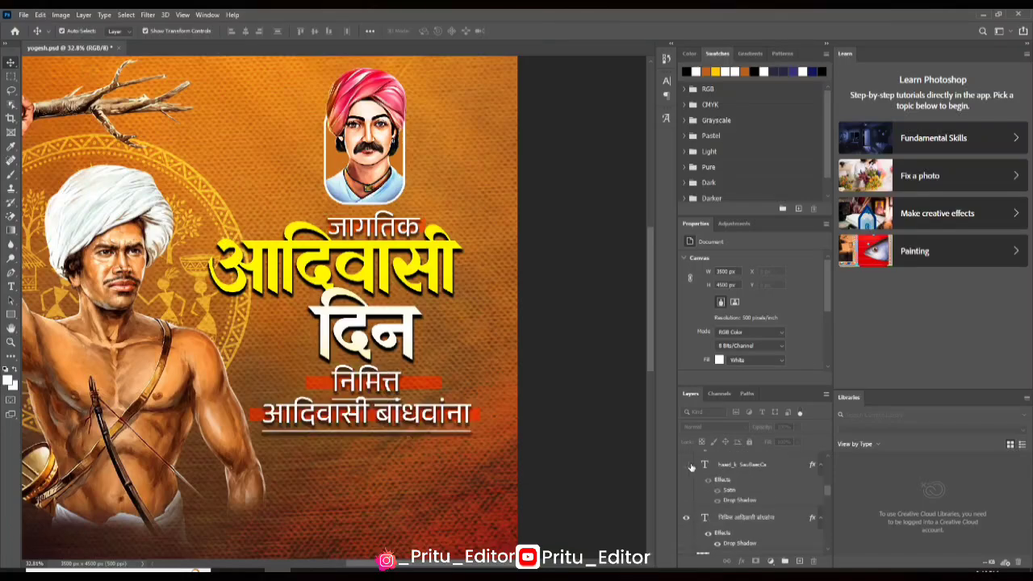
click(687, 465)
scroll(401, 316, up, 3)
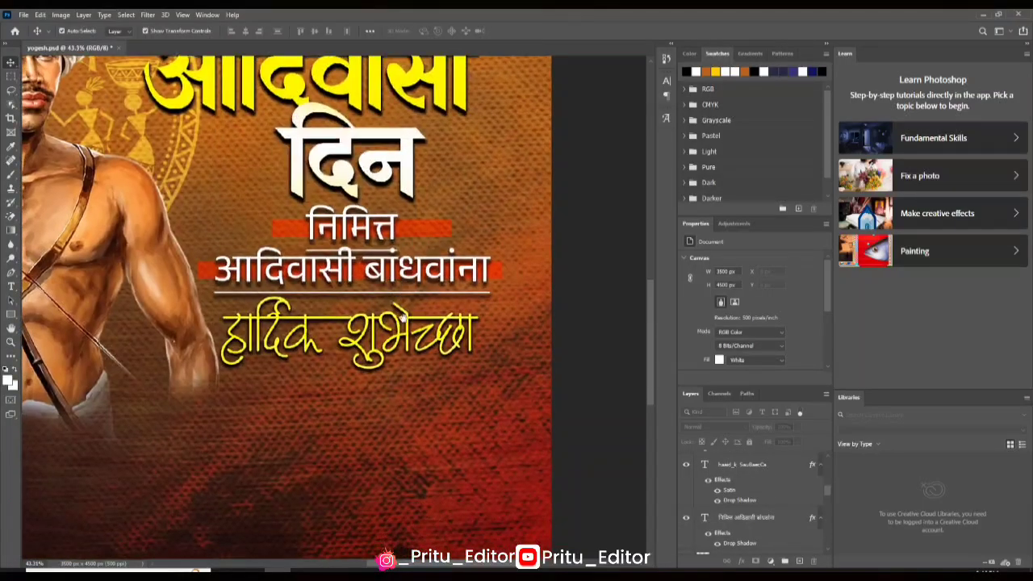
scroll(404, 317, down, 3)
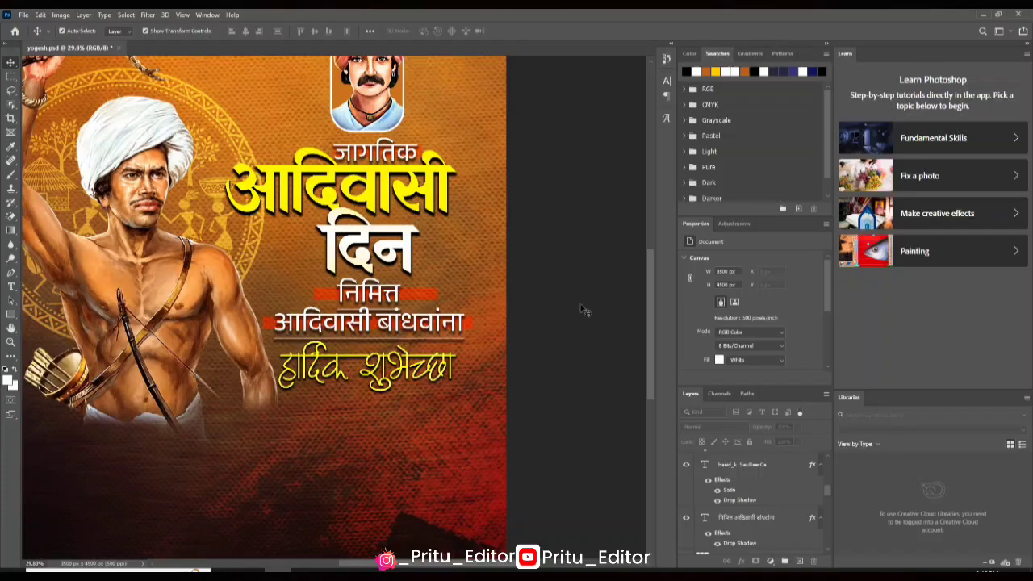
- Show the torn-edge download (64) layer along the banner's lower edge and the yellow-framed portrait photo layer above it
scroll(580, 309, down, 1)
scroll(735, 501, up, 1)
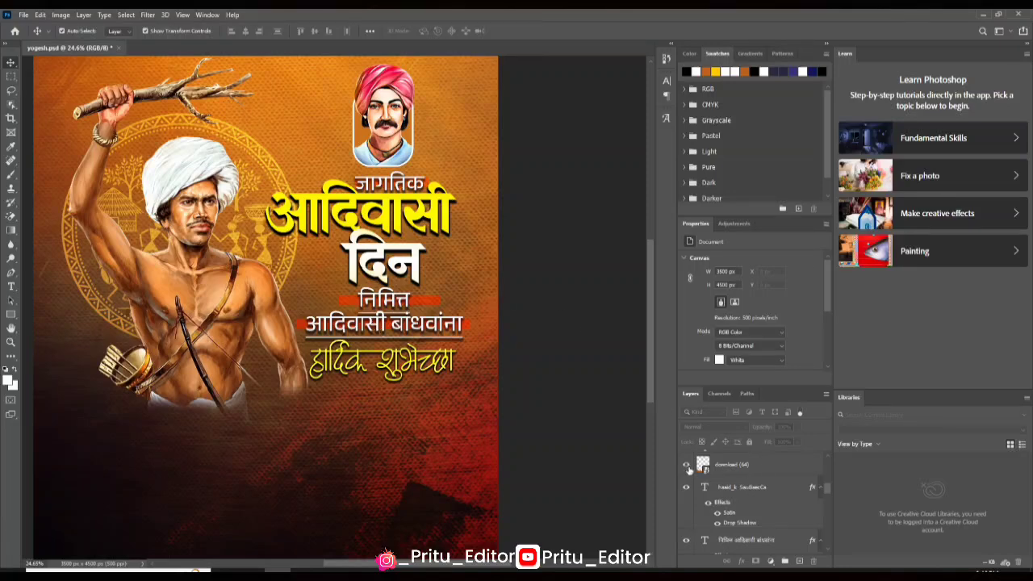
scroll(376, 511, down, 2)
scroll(376, 512, up, 3)
drag(376, 512, 372, 428)
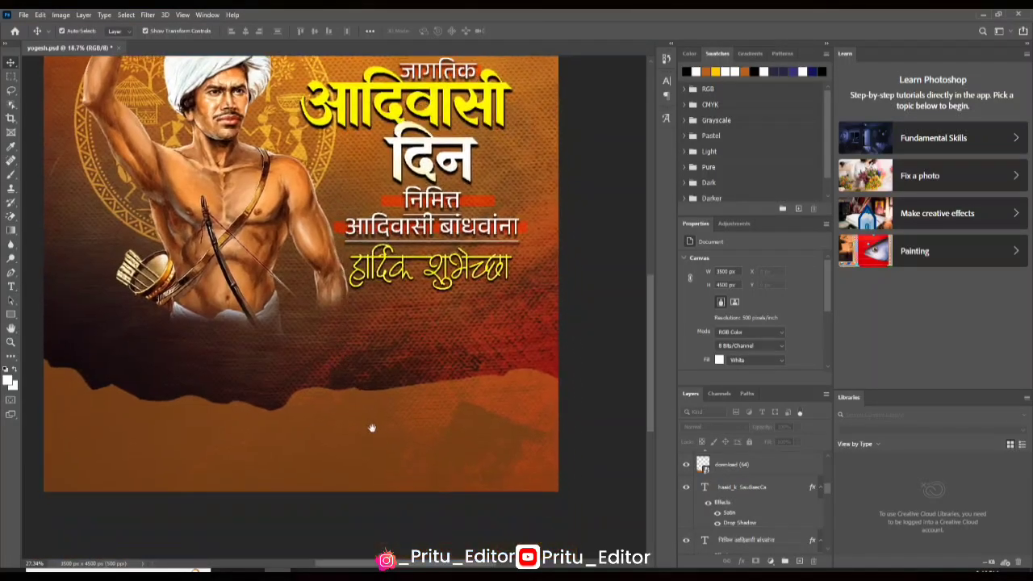
scroll(718, 509, up, 2)
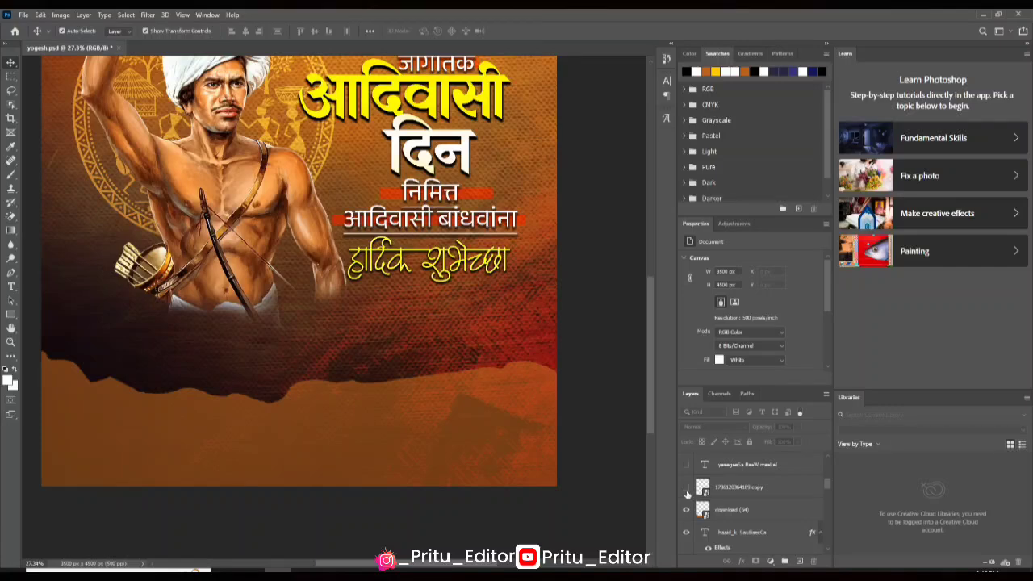
click(686, 489)
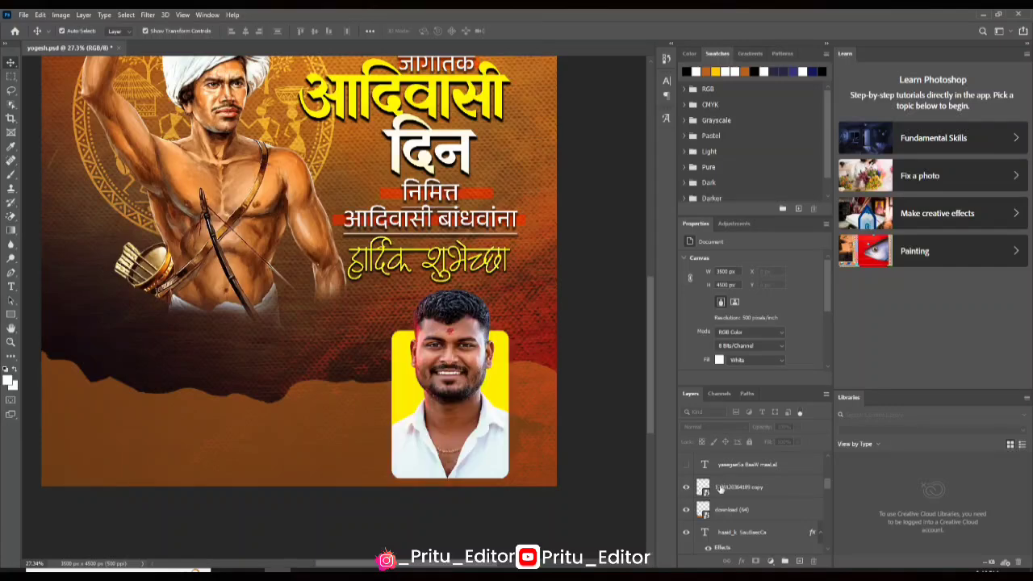
- Examine the portrait photo's cut-out, its yellow rounded frame and its placement below the हार्दिक शुभेच्छा line
scroll(500, 315, up, 5)
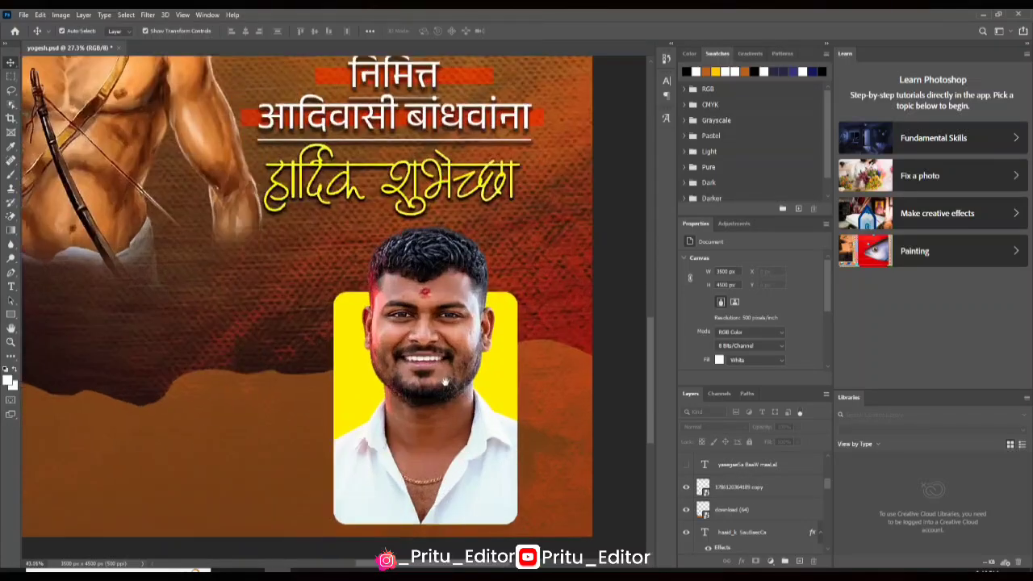
scroll(398, 420, up, 2)
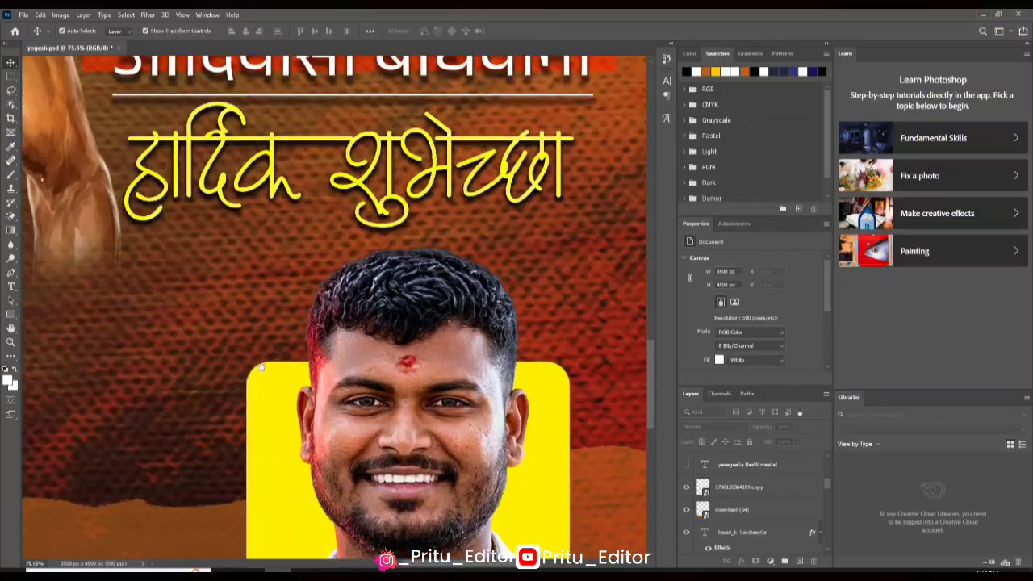
scroll(346, 358, down, 3)
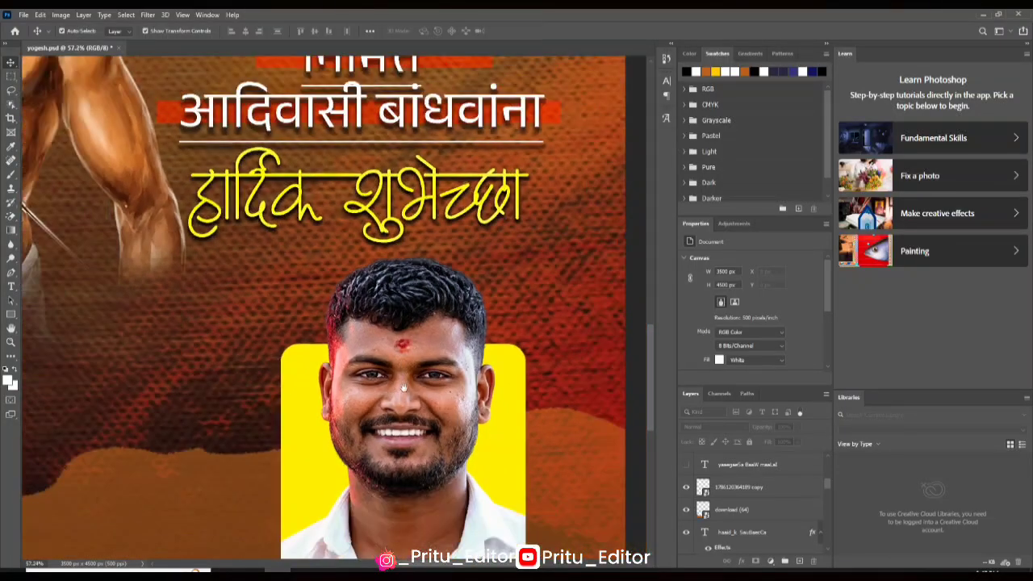
scroll(362, 339, down, 2)
scroll(334, 398, up, 3)
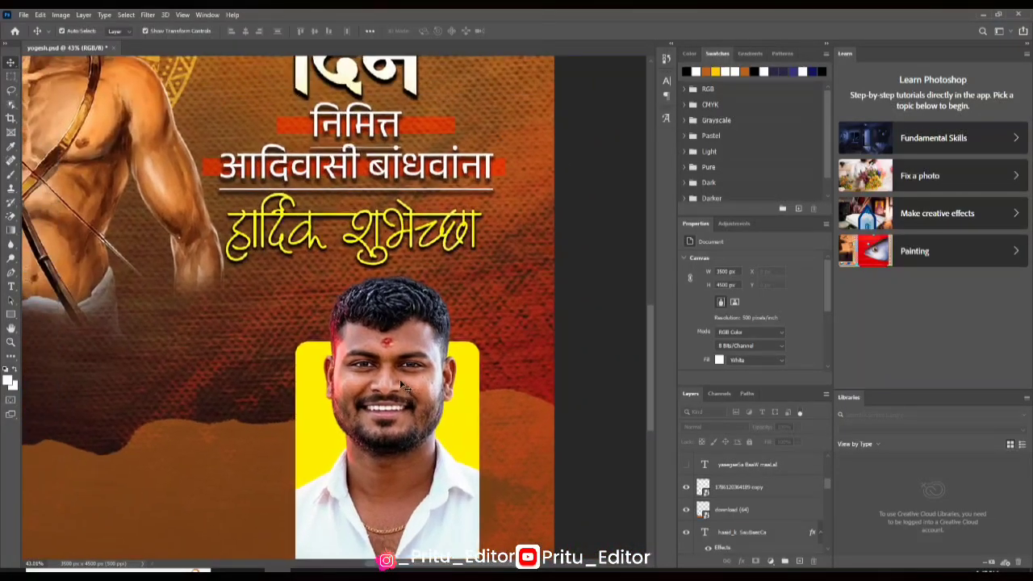
scroll(362, 368, down, 4)
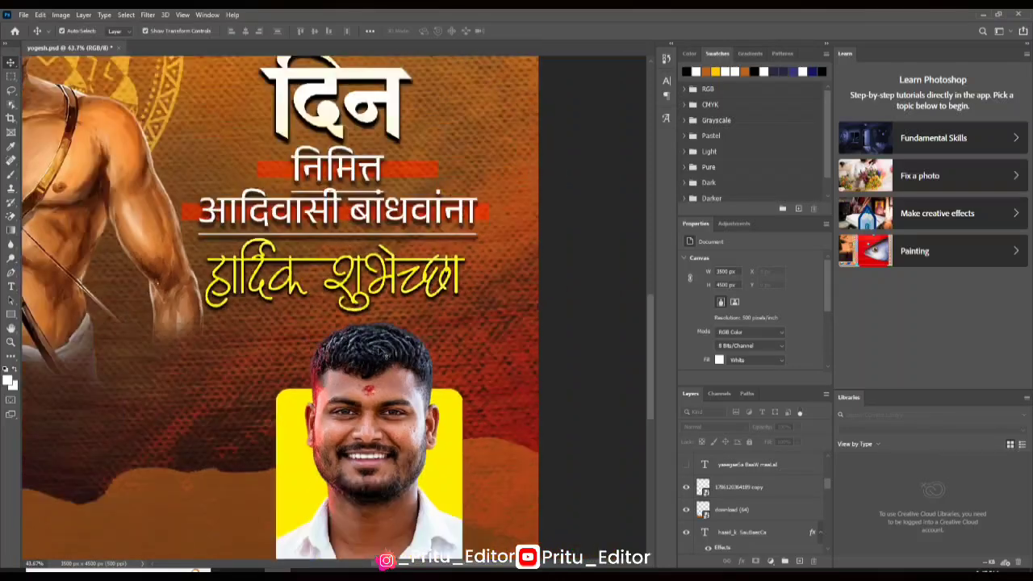
scroll(393, 401, up, 3)
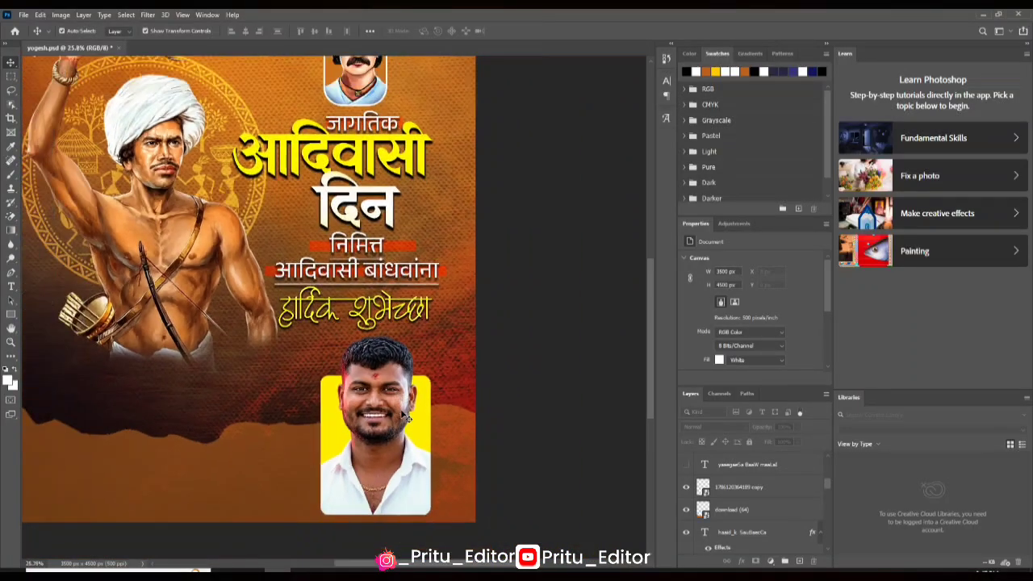
scroll(460, 386, down, 1)
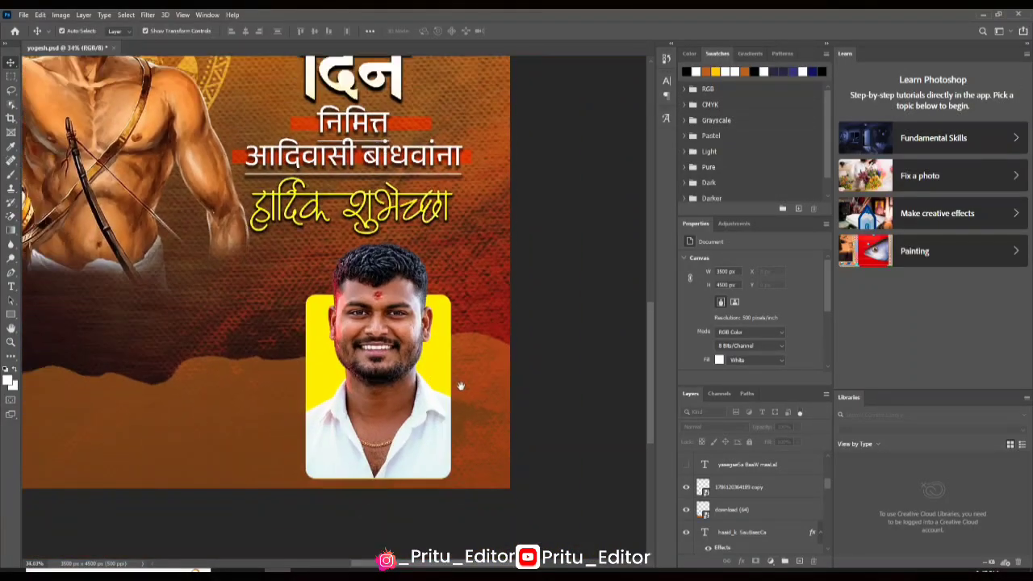
scroll(437, 371, down, 2)
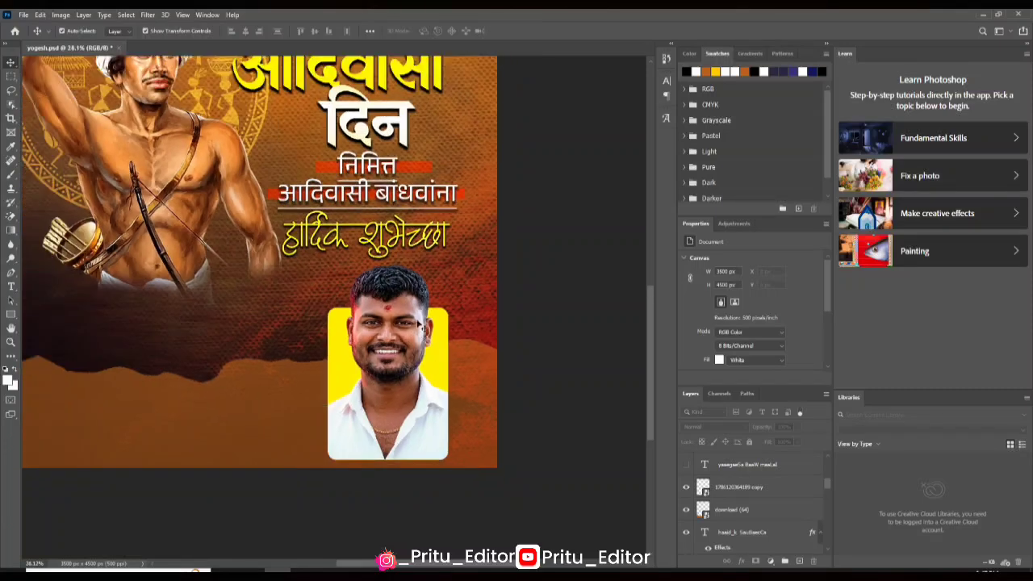
scroll(423, 399, up, 3)
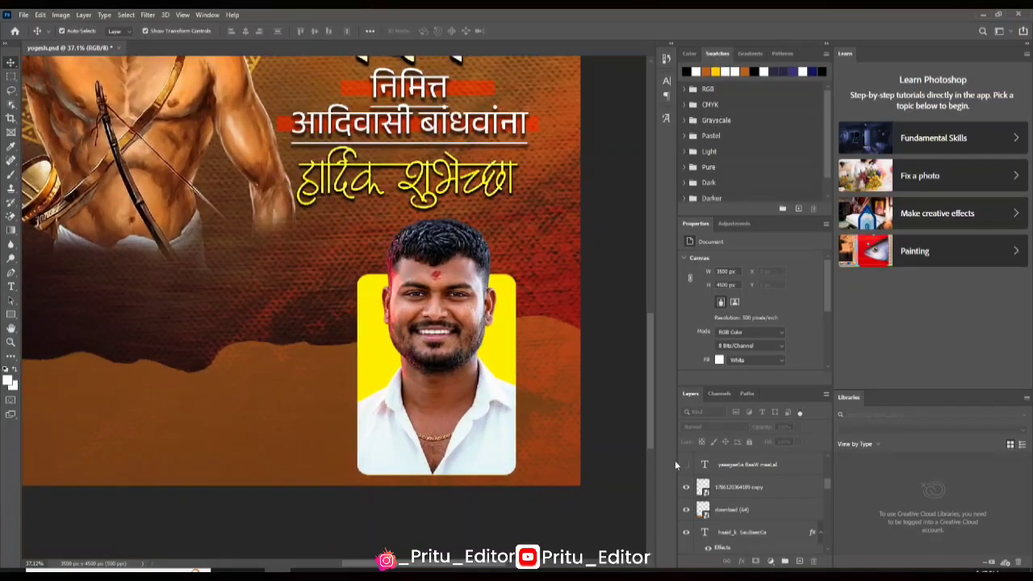
- Show the white name text layer and the yellow KA ग्रुप फाउंडेशन designation text layer beside the portrait photo
click(686, 466)
scroll(222, 379, down, 1)
scroll(222, 379, up, 2)
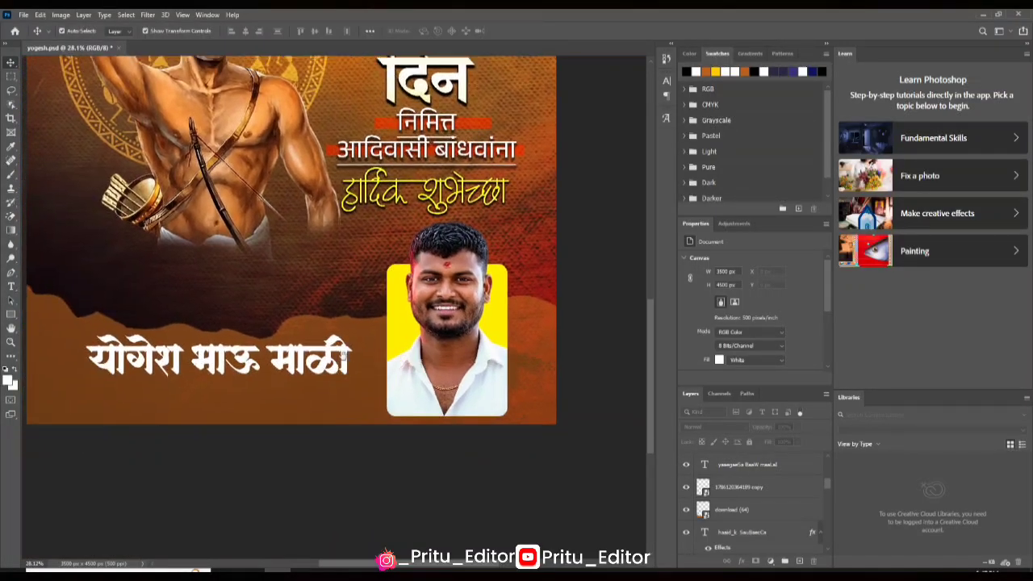
scroll(222, 379, up, 1)
scroll(707, 501, up, 1)
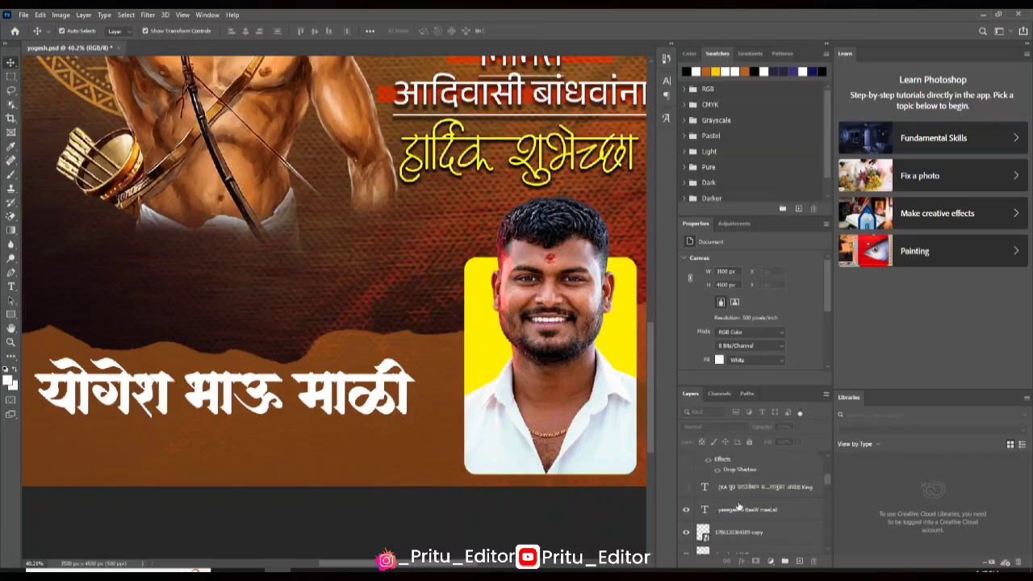
click(686, 486)
scroll(50, 444, down, 1)
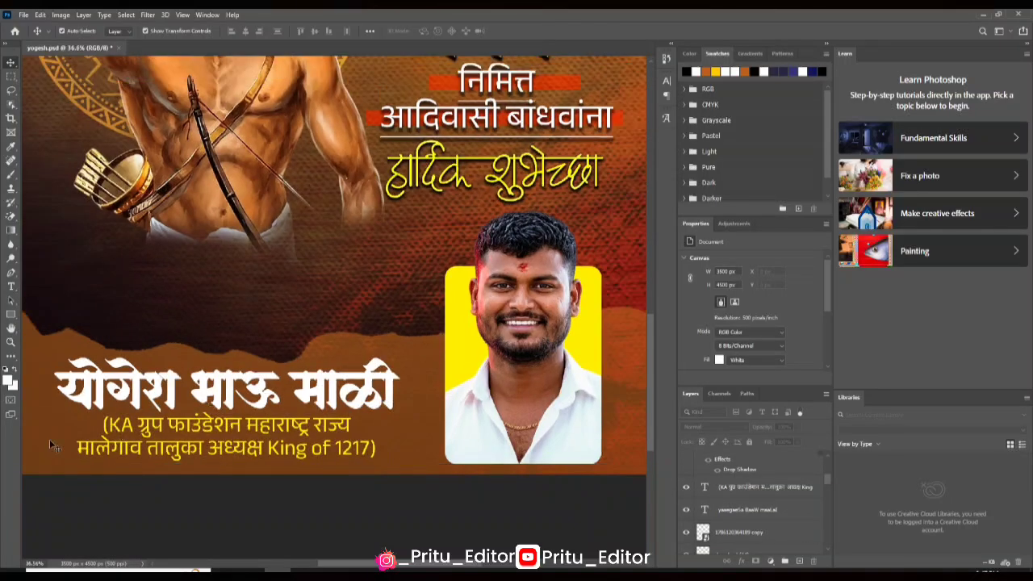
- Show the “जल, जंगल आणि जमीन... quote text layer below the tribal hero figure
scroll(715, 483, up, 1)
click(685, 490)
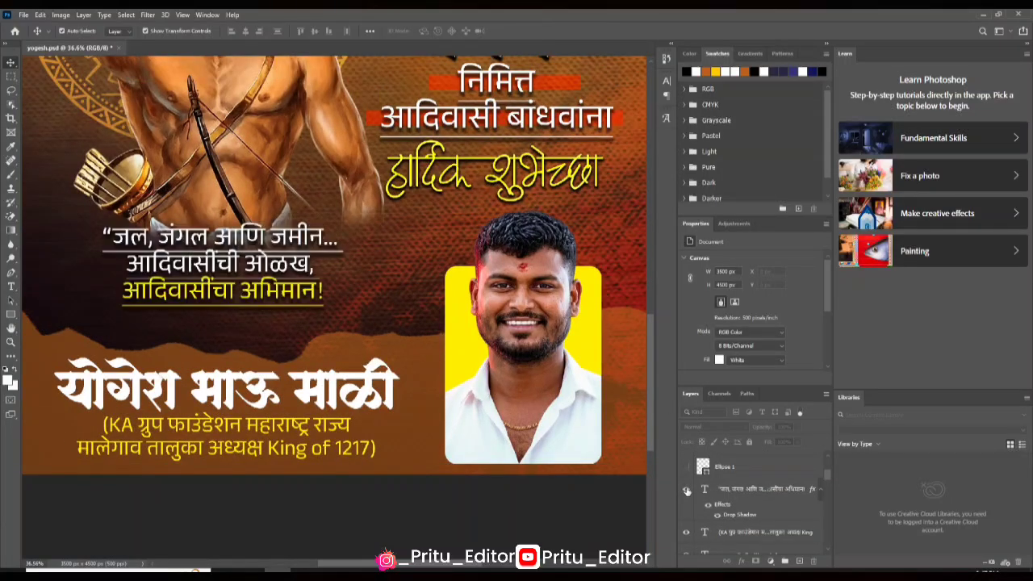
scroll(732, 493, up, 1)
scroll(253, 308, up, 3)
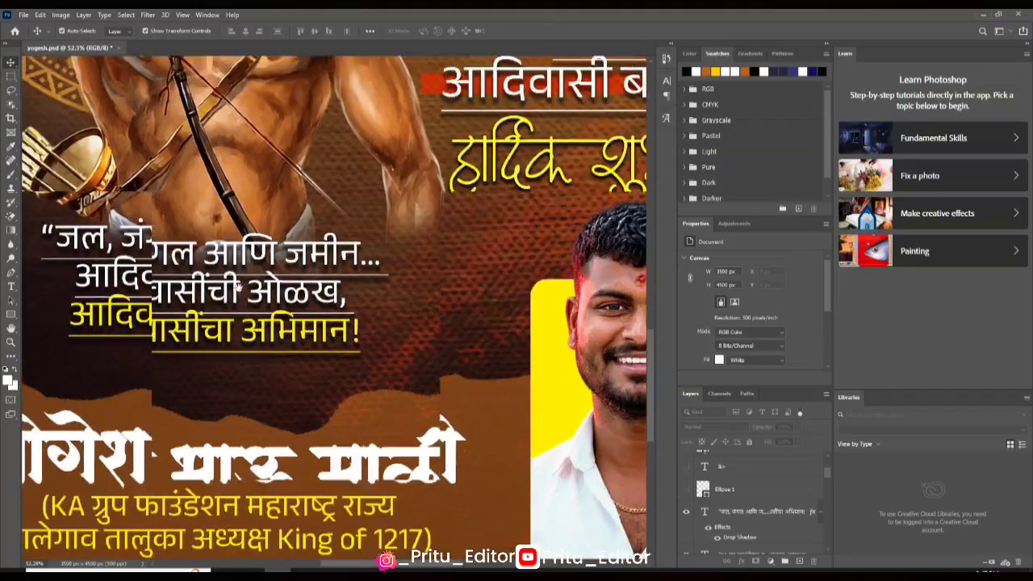
- Show the Ellipse 1 layer and the monogram text layer above the raised branch
scroll(283, 310, down, 2)
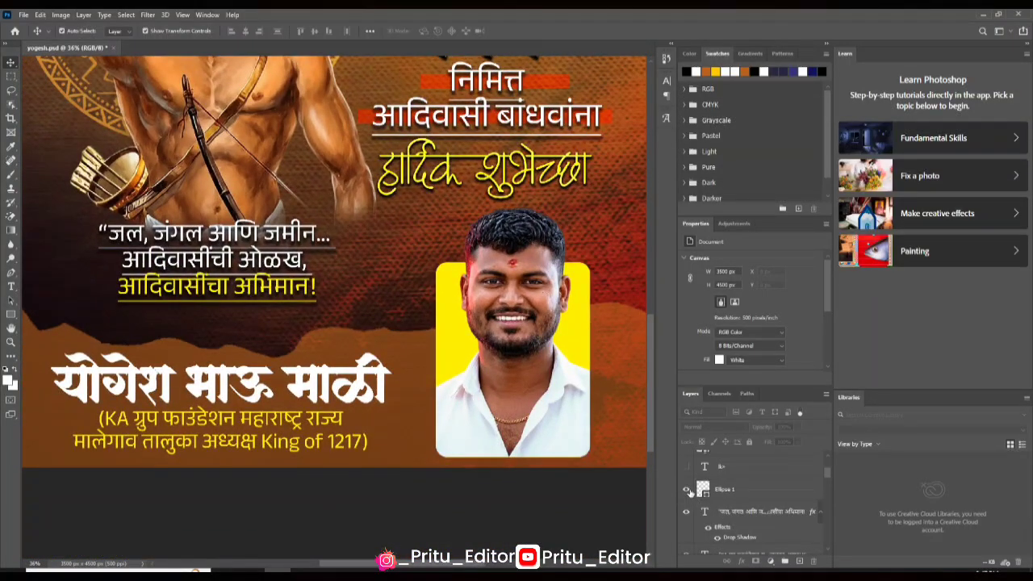
scroll(685, 502, up, 1)
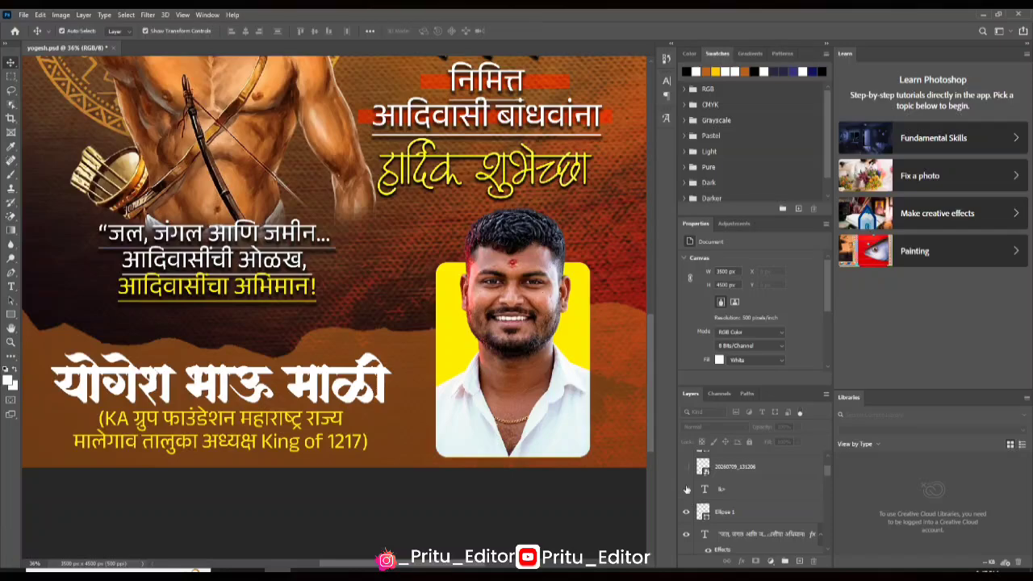
scroll(250, 235, up, 5)
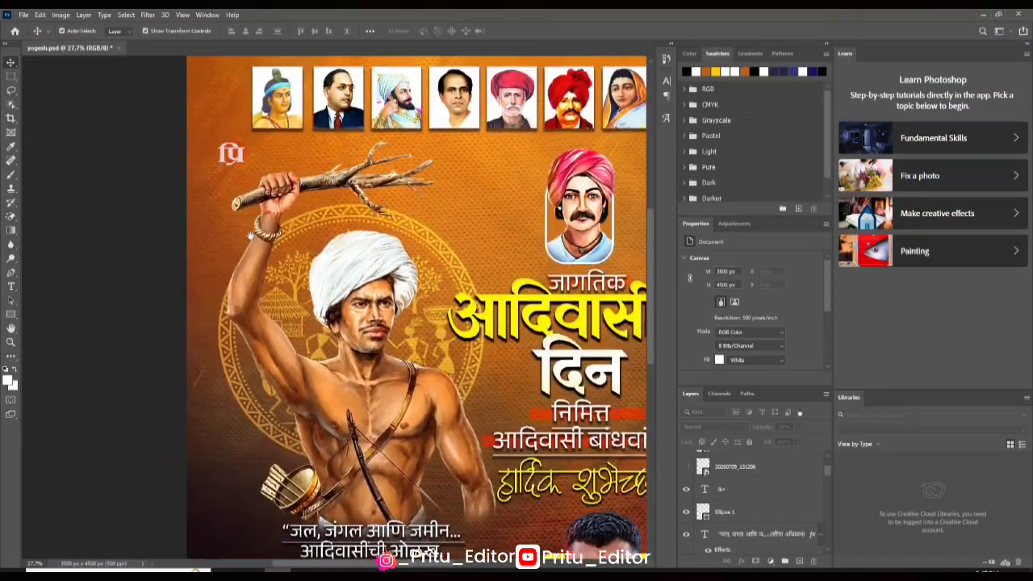
scroll(250, 235, up, 5)
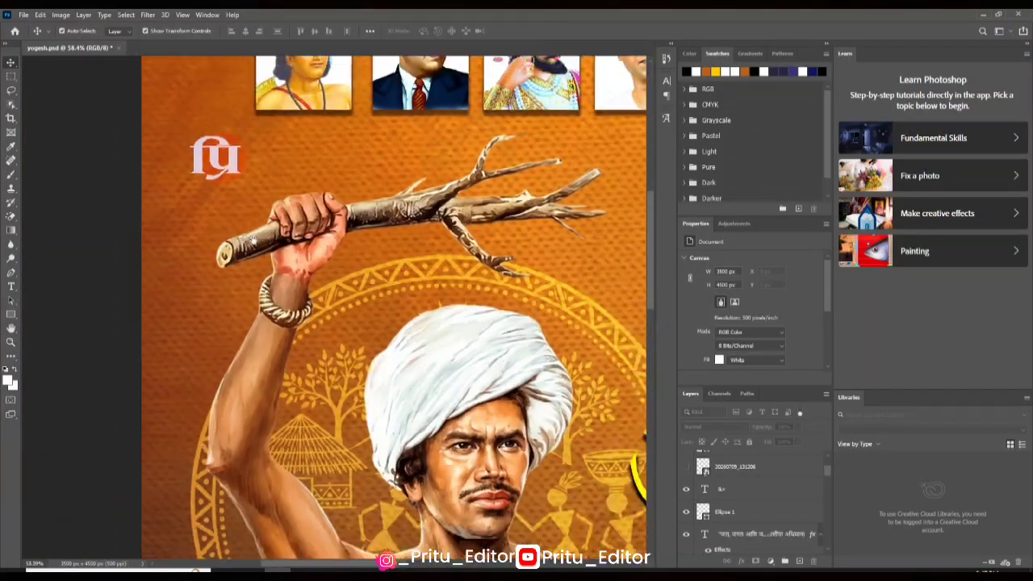
scroll(252, 239, down, 4)
- Show the 20260709_131206 layer with the vertical editor credit along the banner's edge beside the दिन title
scroll(691, 487, up, 1)
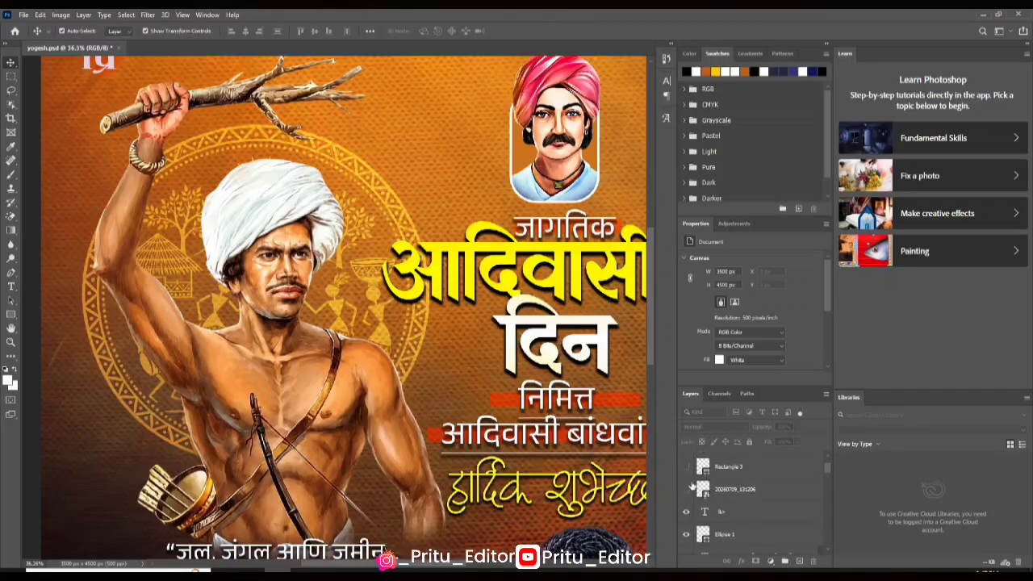
scroll(363, 306, down, 3)
scroll(470, 305, up, 5)
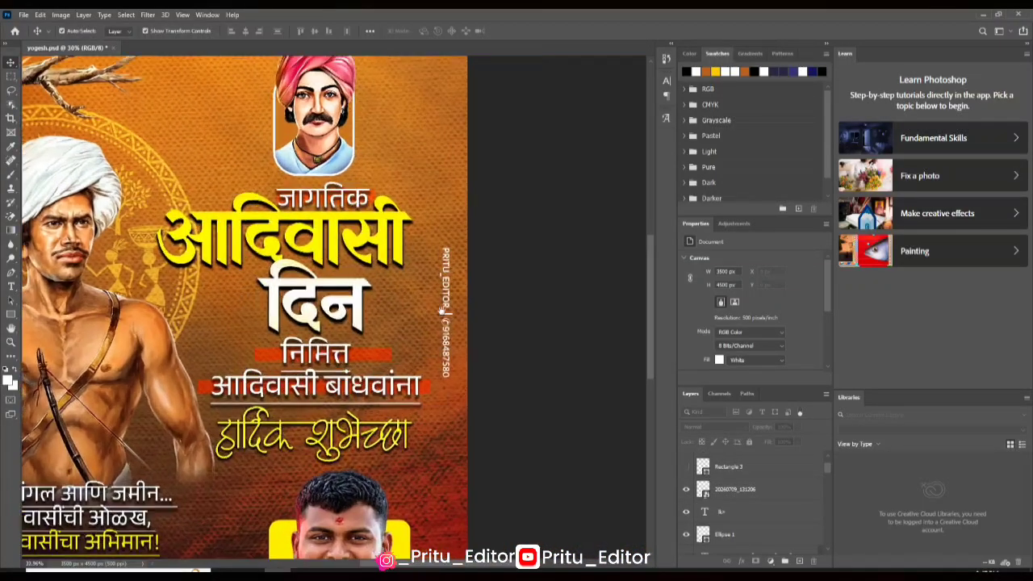
scroll(470, 305, up, 3)
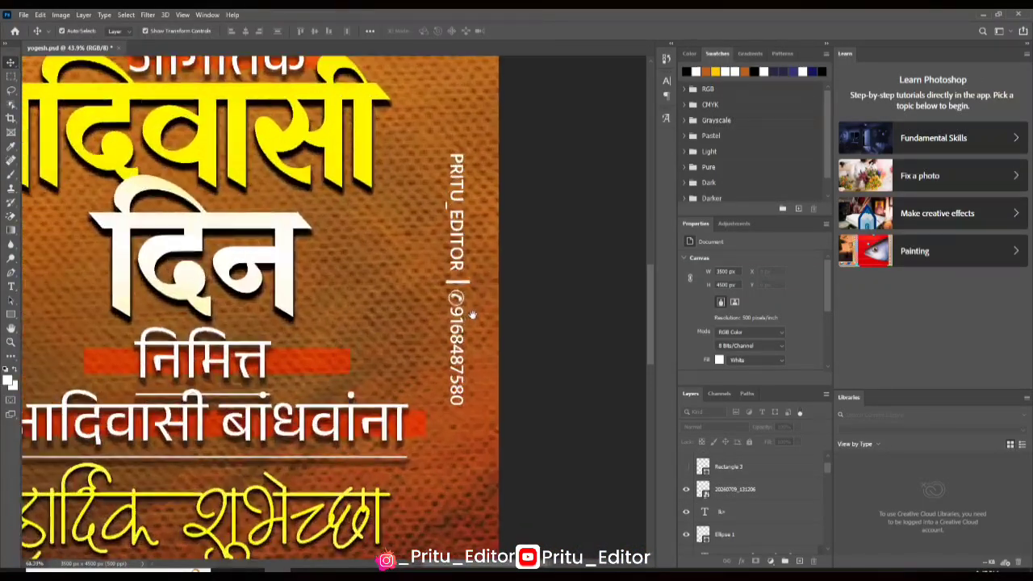
scroll(474, 321, down, 2)
scroll(473, 320, down, 3)
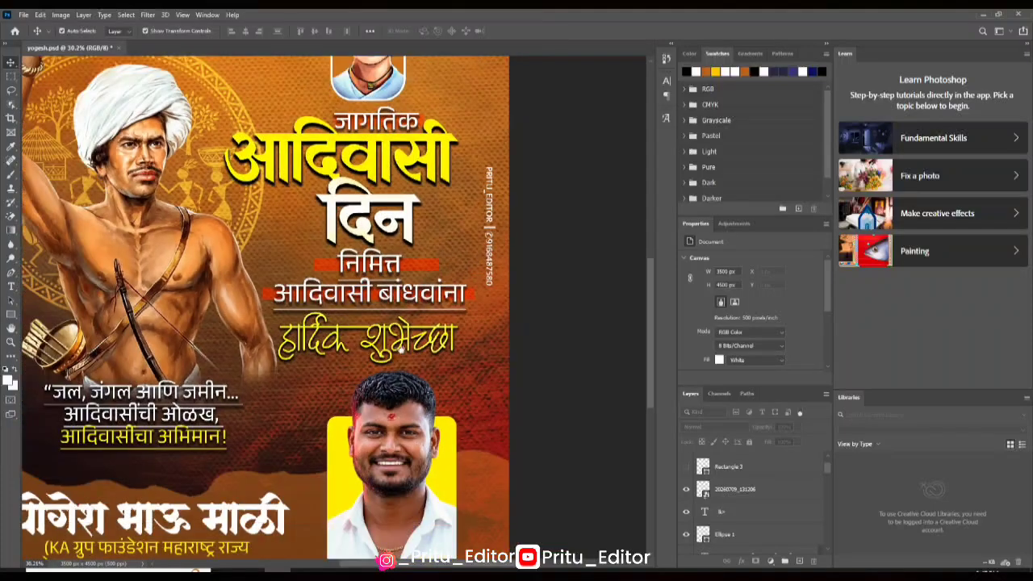
scroll(443, 323, down, 2)
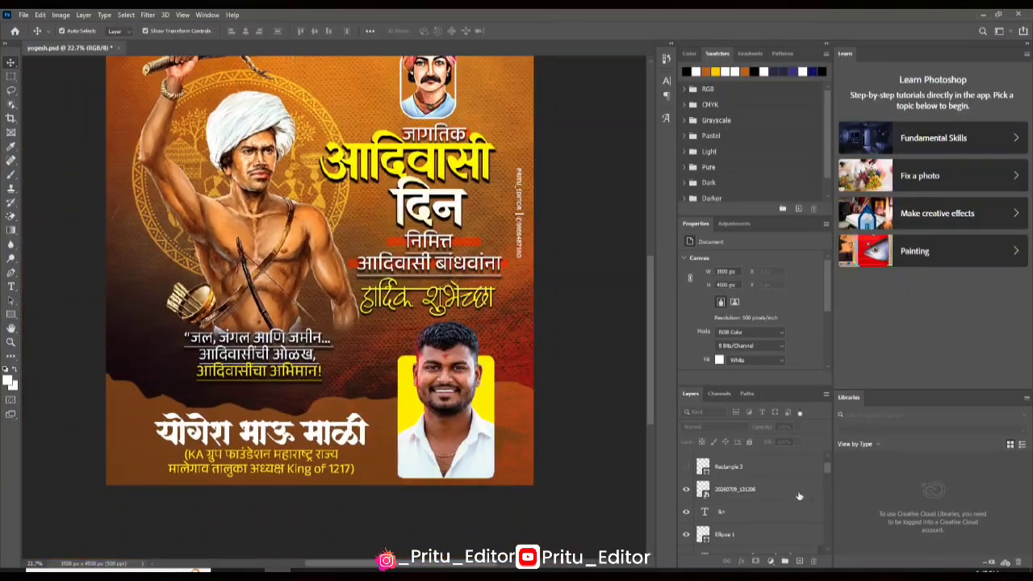
- Show the white Rectangle 3 label and the orange शुभेच्छुक text layer above the name line
scroll(299, 413, up, 1)
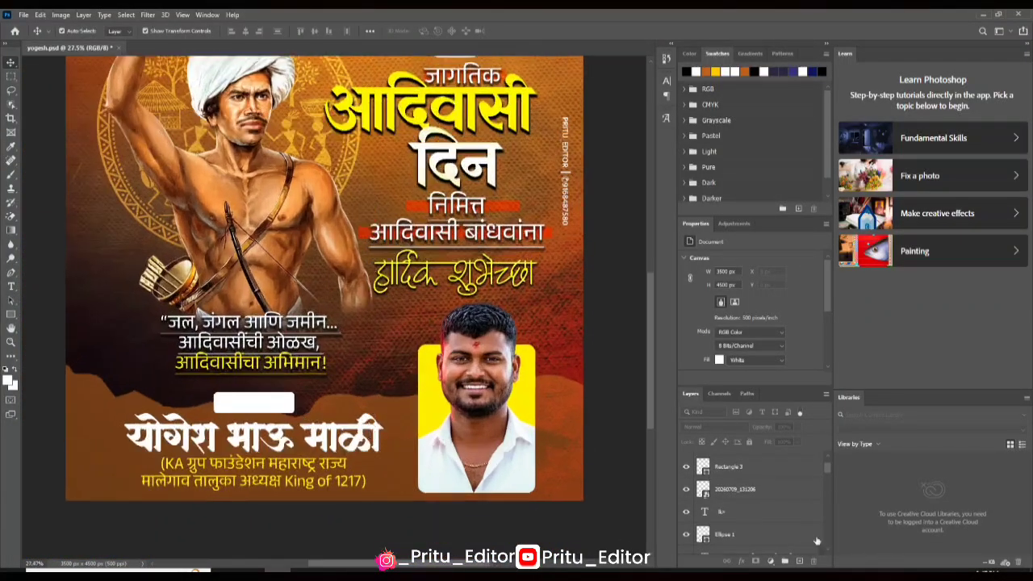
scroll(729, 500, up, 1)
scroll(250, 401, up, 4)
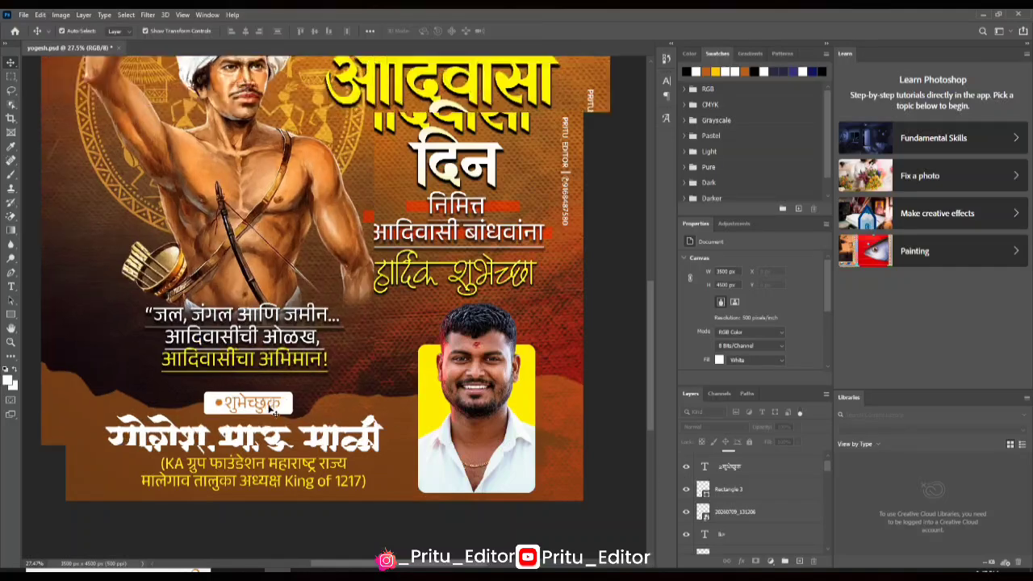
scroll(292, 425, up, 2)
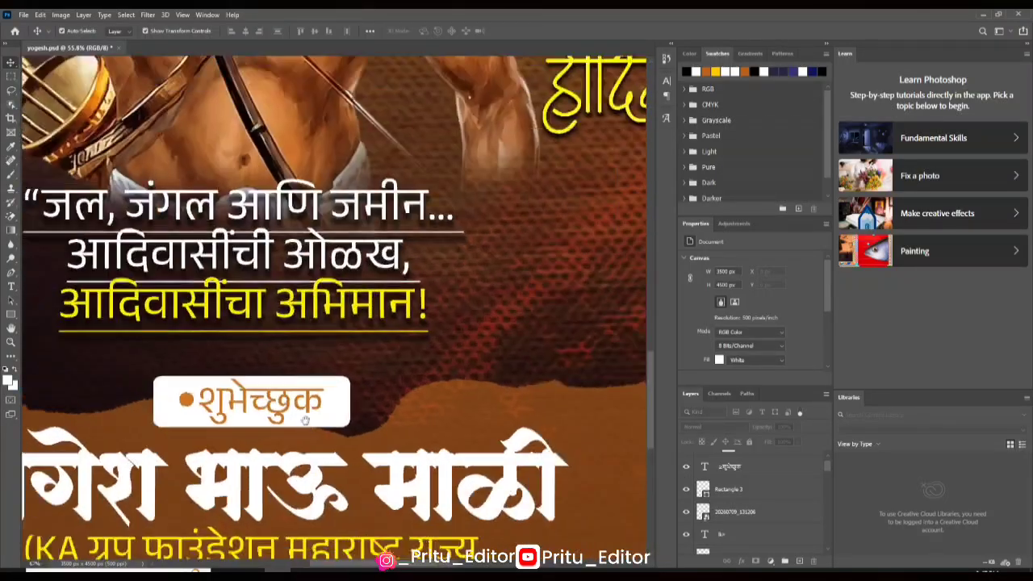
scroll(292, 425, down, 3)
- Show the Color Lookup 1 adjustment layer and toggle it off and on to compare the whole banner's colours
scroll(709, 476, up, 1)
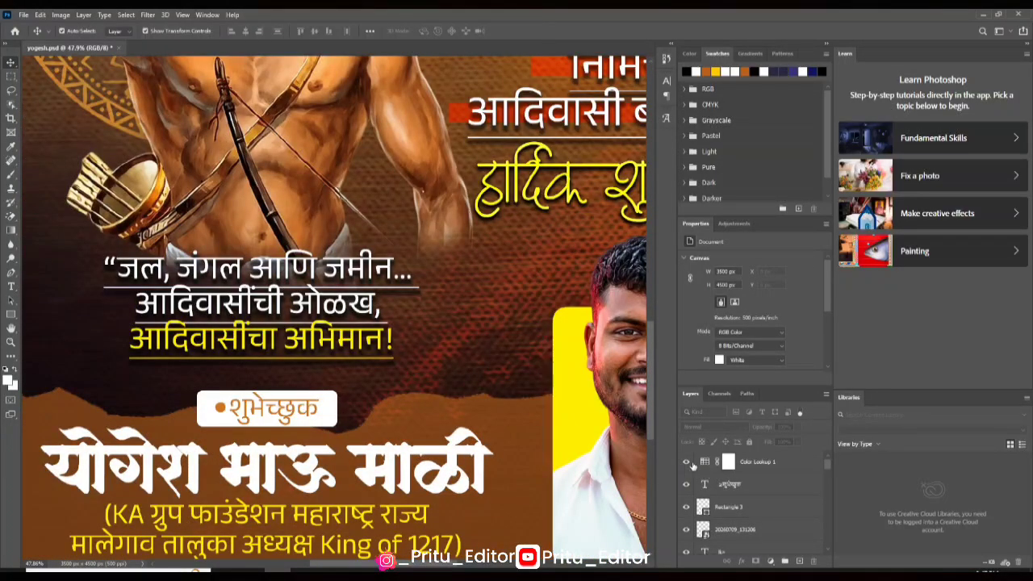
click(686, 462)
scroll(444, 319, down, 3)
scroll(444, 318, down, 2)
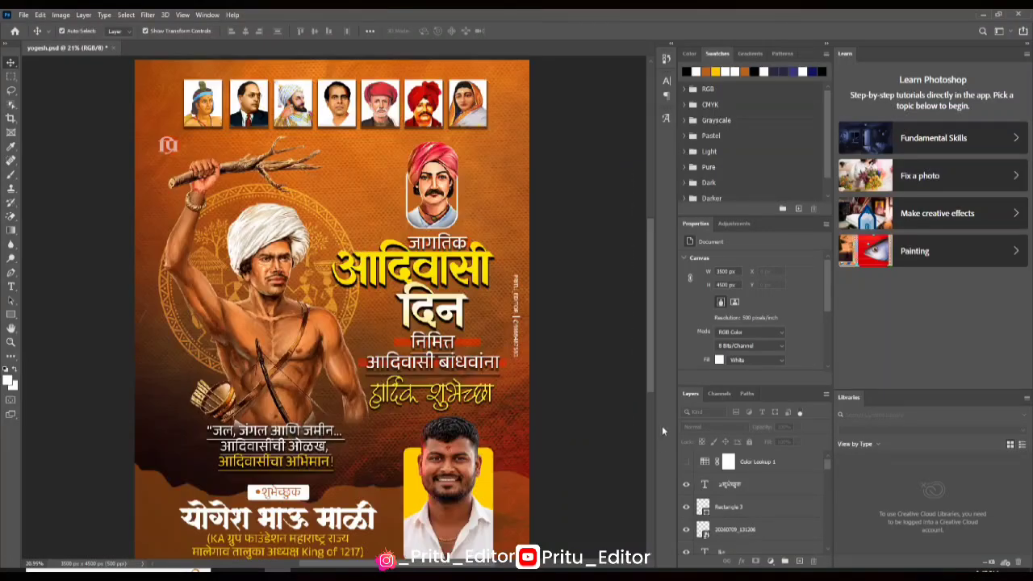
click(686, 462)
scroll(423, 281, up, 2)
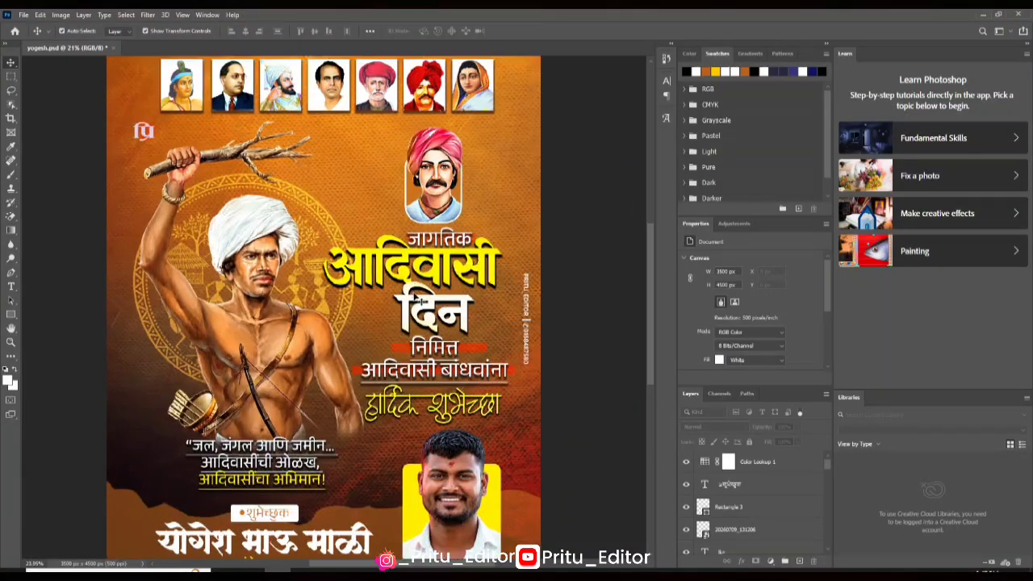
scroll(421, 301, down, 3)
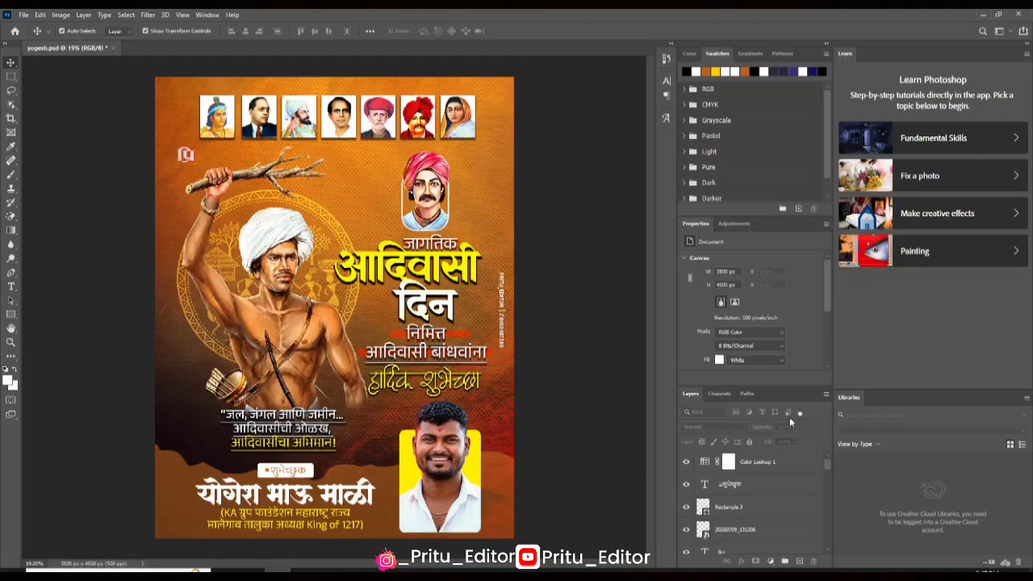
- Set the Color Lookup 1 adjustment layer's opacity to 72% and deselect the layer
click(773, 462)
click(799, 428)
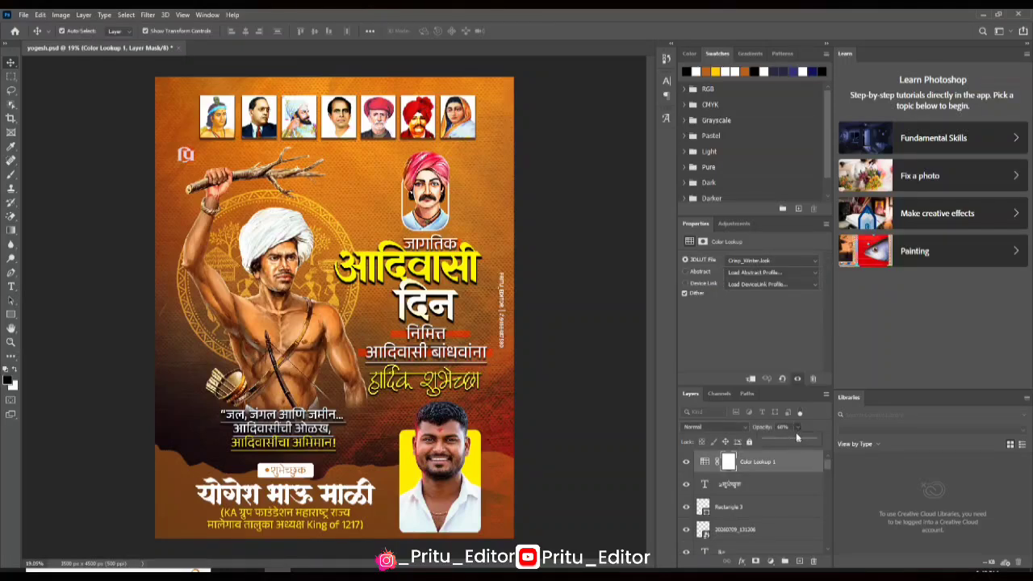
drag(823, 436, 807, 442)
drag(799, 443, 801, 442)
scroll(482, 457, down, 3)
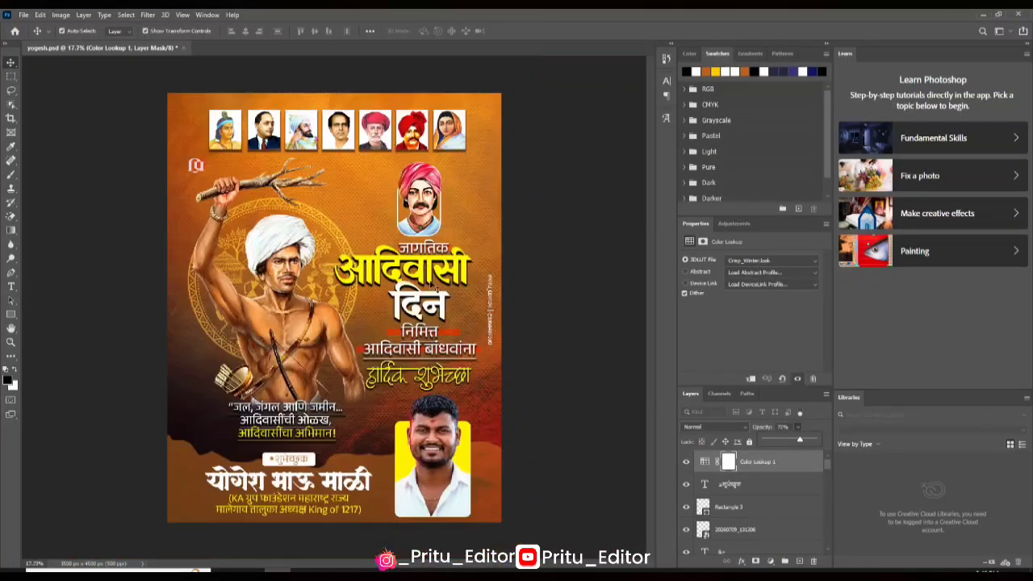
scroll(367, 300, up, 1)
click(590, 363)
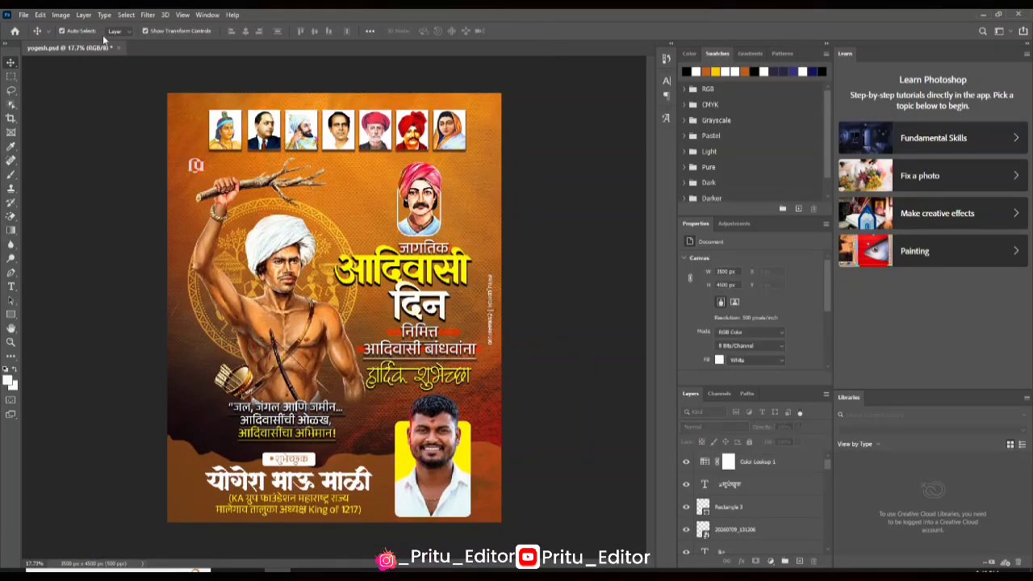
click(148, 15)
click(755, 460)
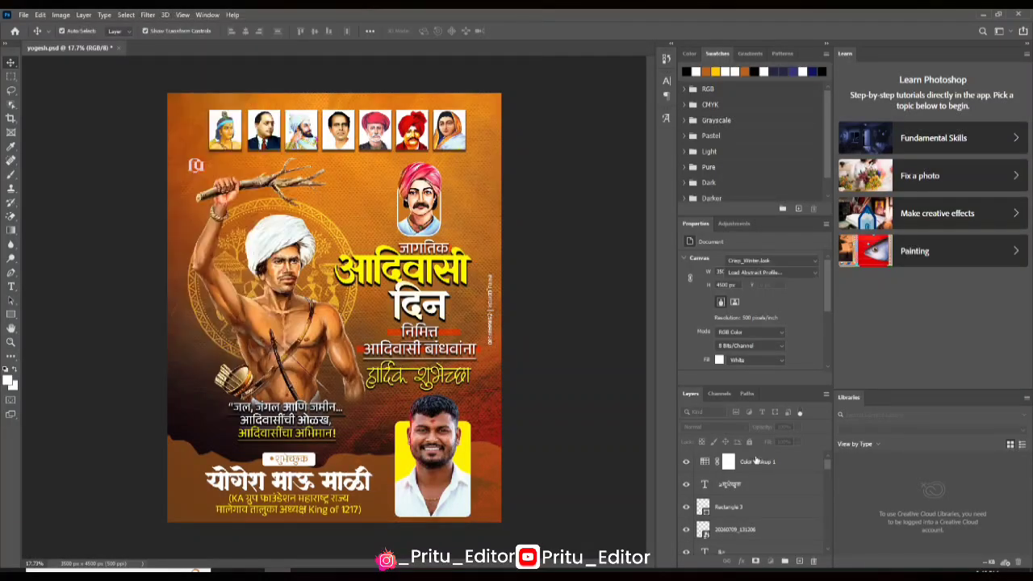
click(606, 286)
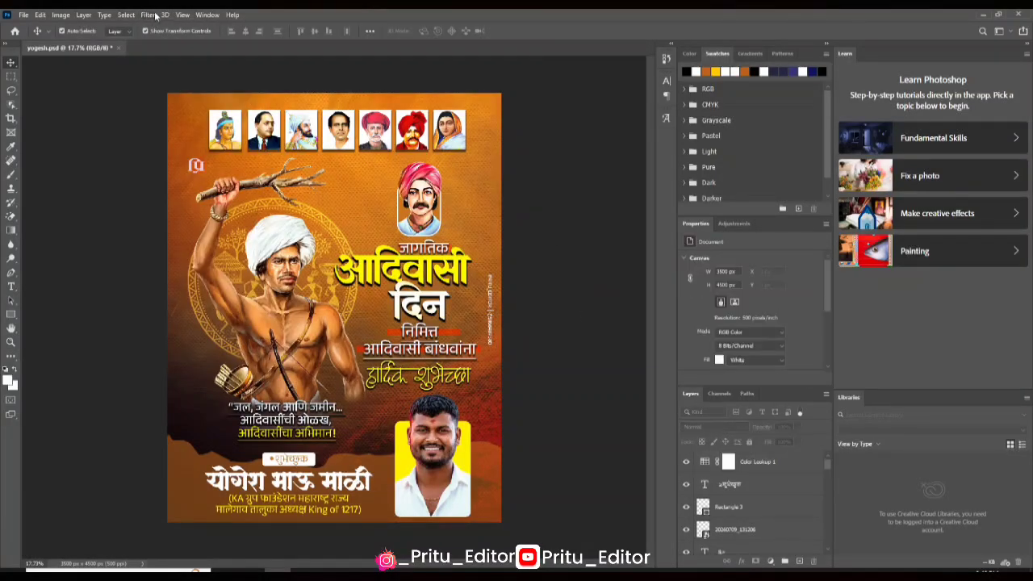
click(149, 15)
click(761, 490)
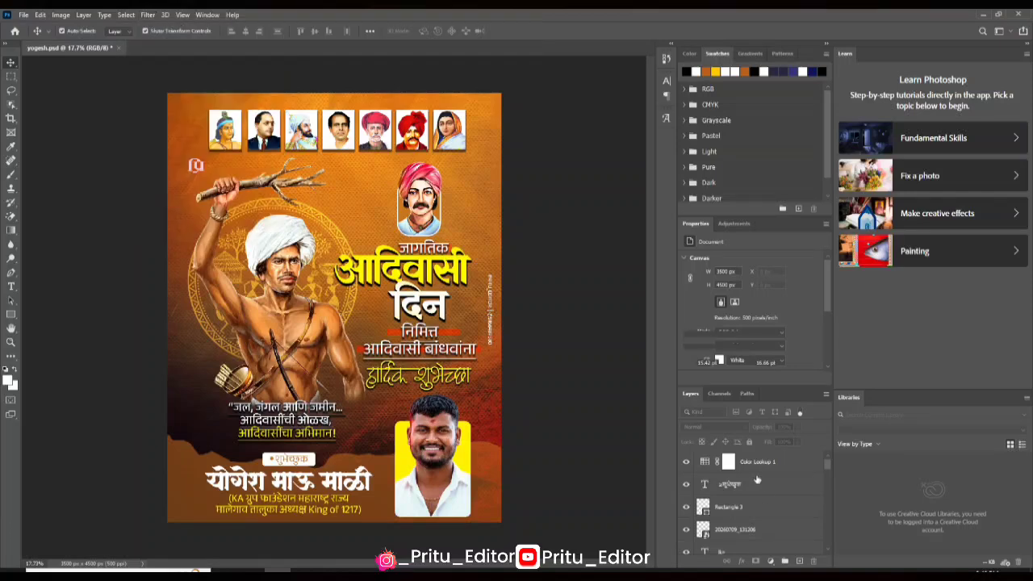
click(147, 15)
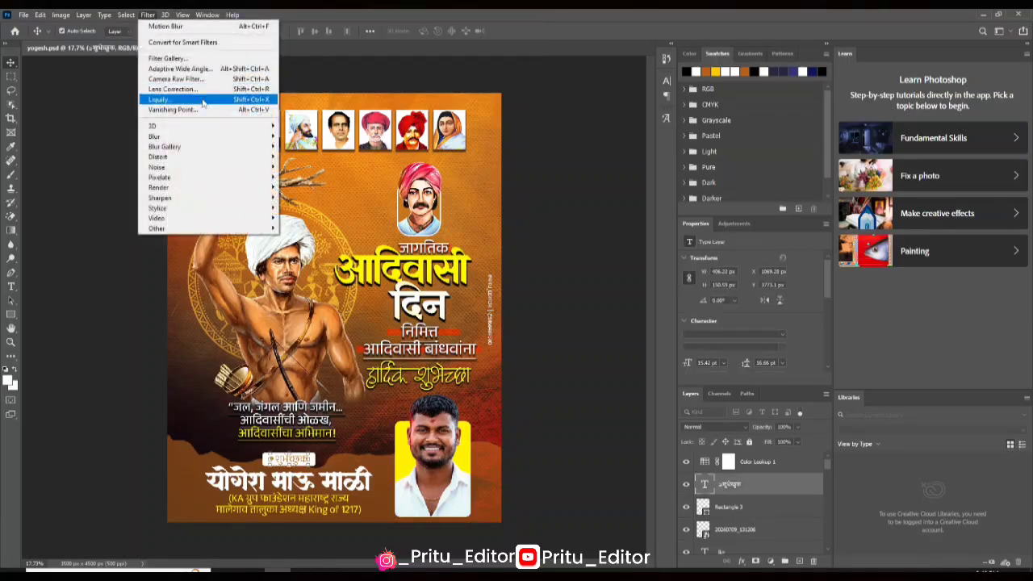
click(258, 79)
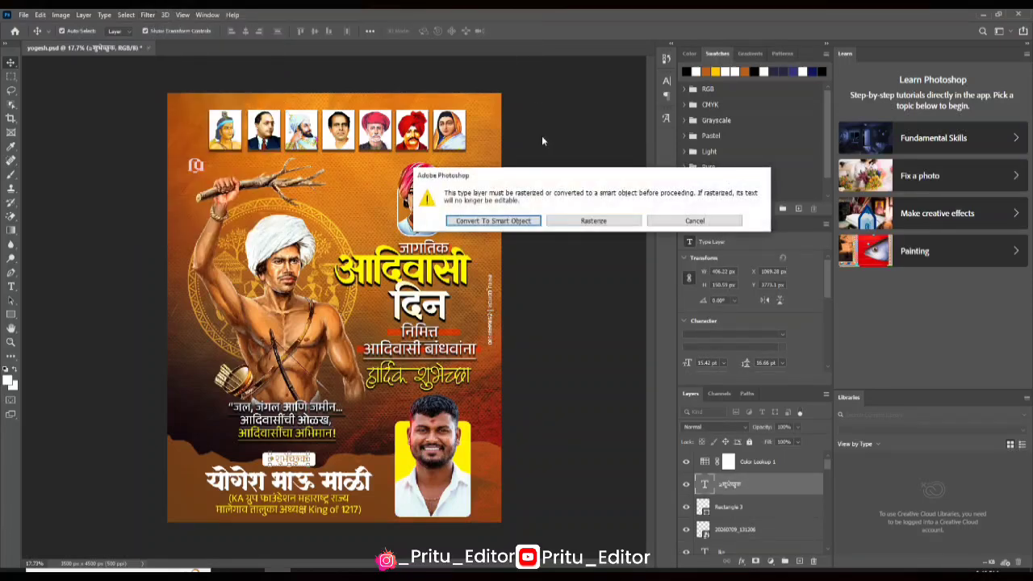
click(694, 220)
click(780, 467)
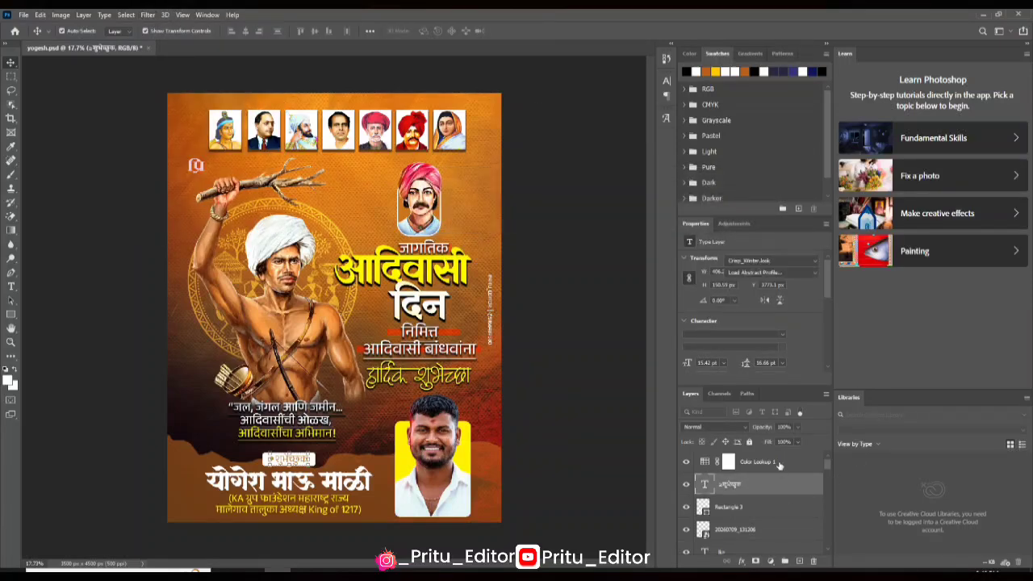
click(148, 15)
click(242, 79)
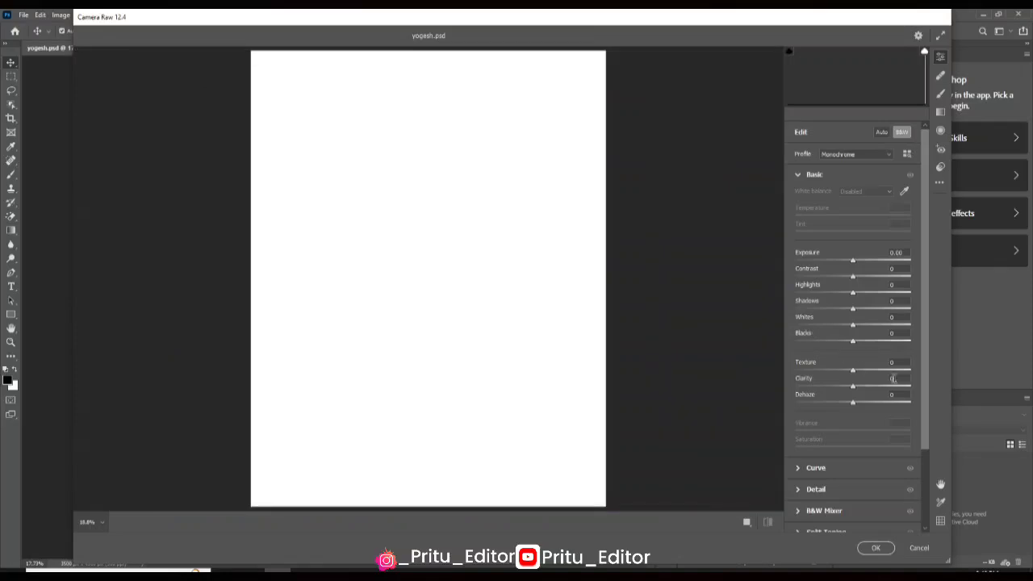
click(919, 547)
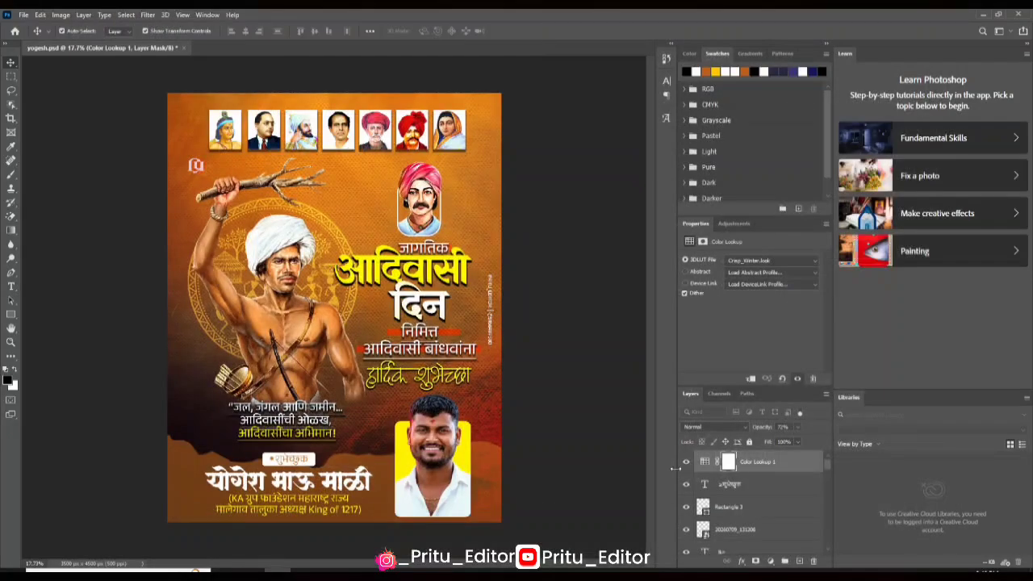
- Stamp all visible layers into a new merged layer above Color Lookup 1, shift it as a demonstration and undo the shift
scroll(759, 512, down, 4)
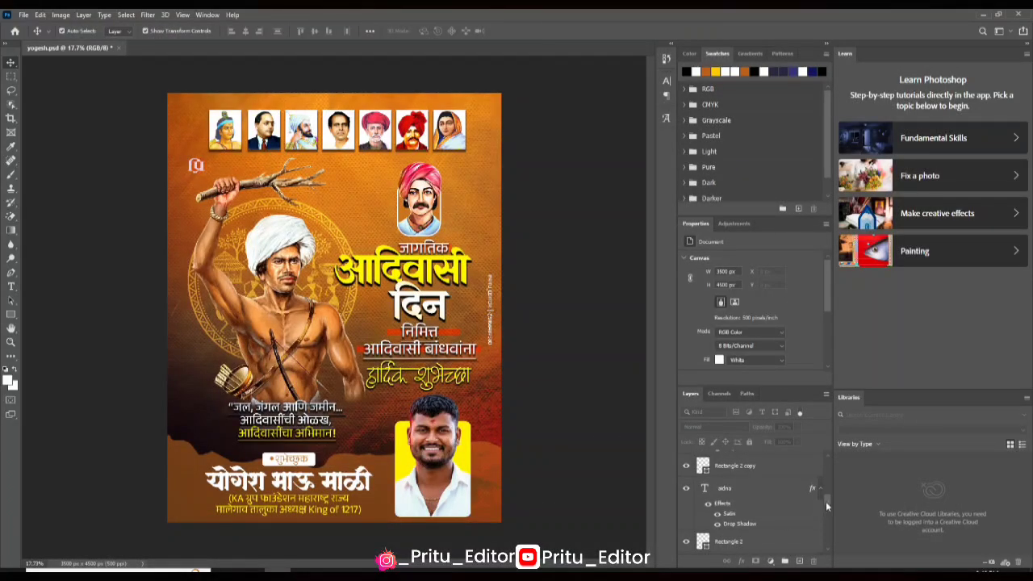
drag(826, 505, 824, 454)
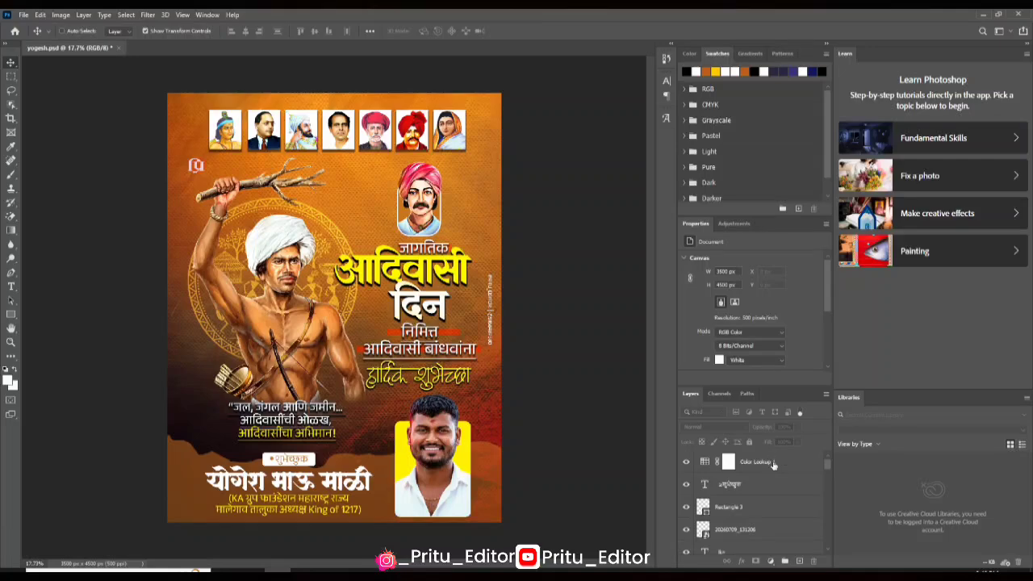
key(ctrl+shift+alt+e)
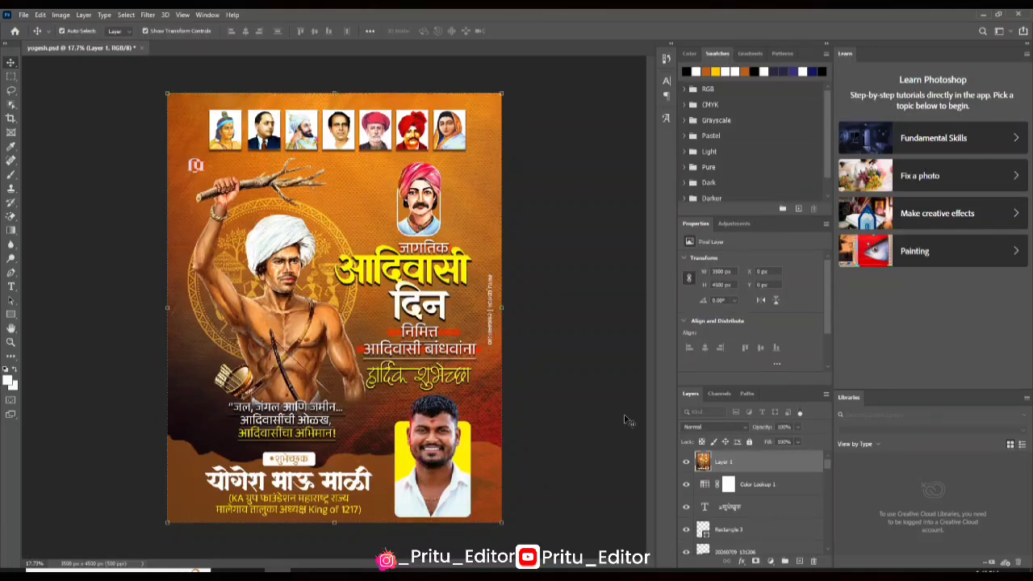
drag(368, 353, 328, 303)
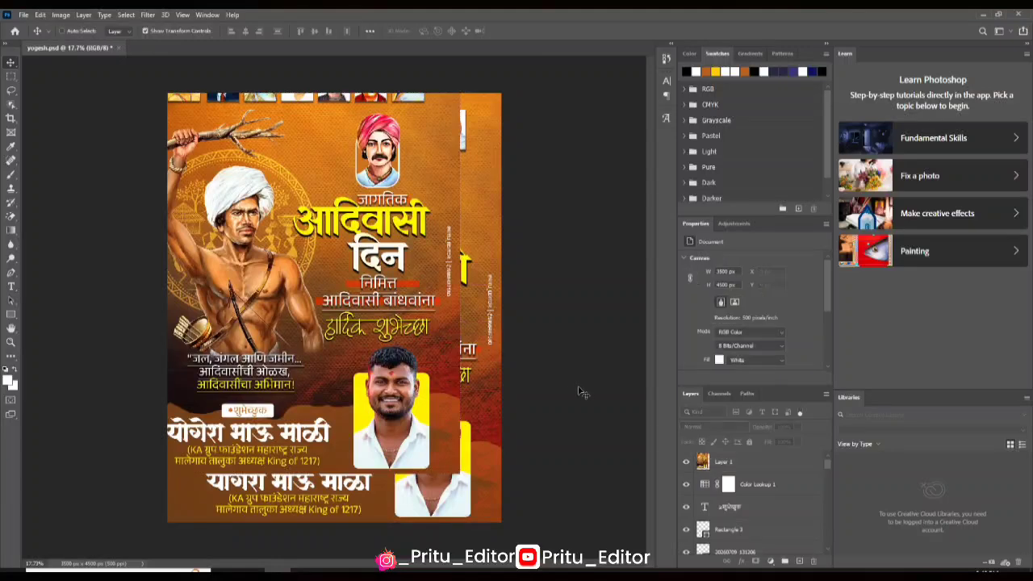
key(ctrl+z)
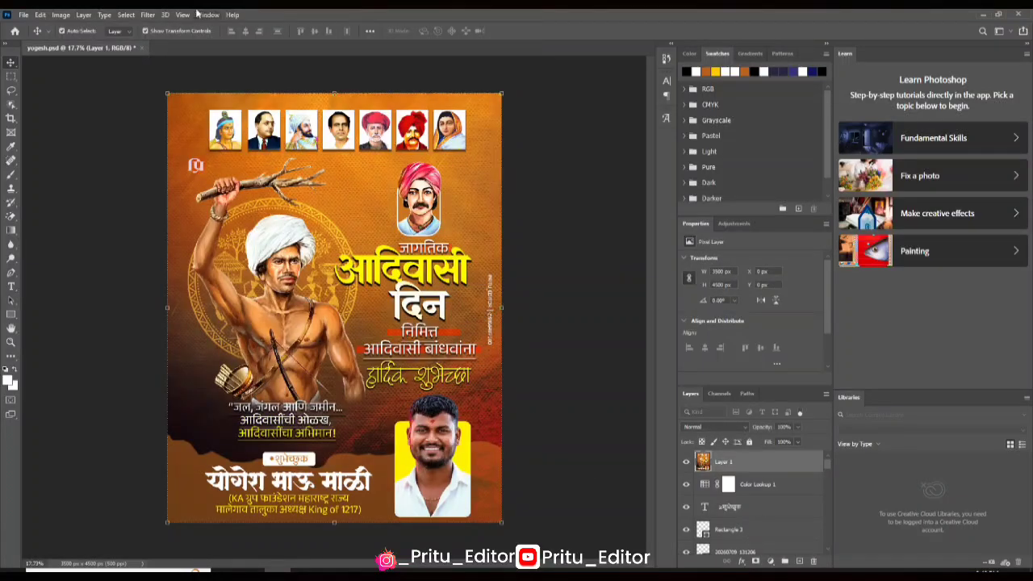
- Grade the merged layer with the Camera Raw filter, setting exposure to -0.25 and adjusting vibrance, texture and clarity, and delete the layer
click(148, 15)
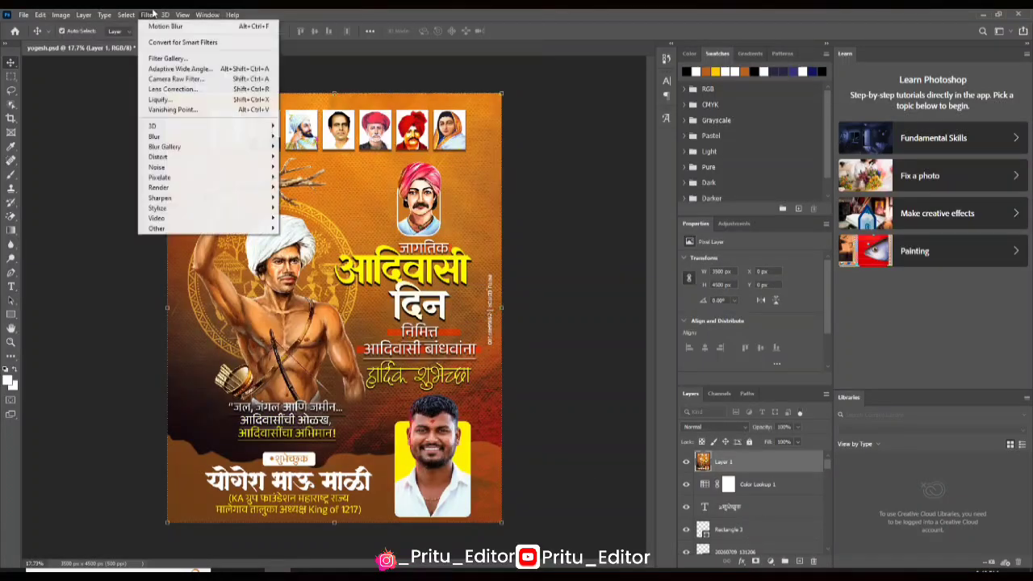
click(187, 80)
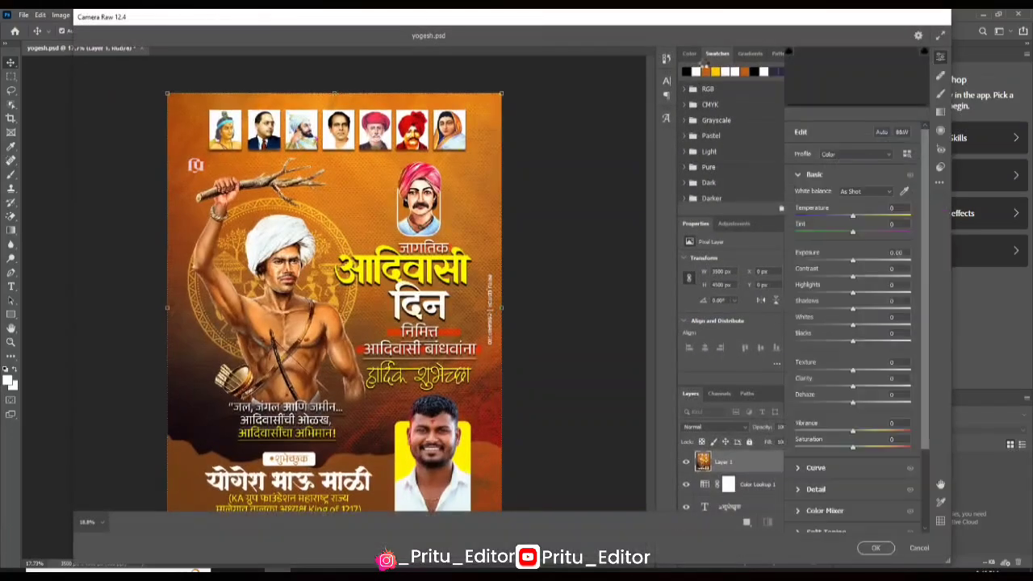
scroll(851, 266, down, 2)
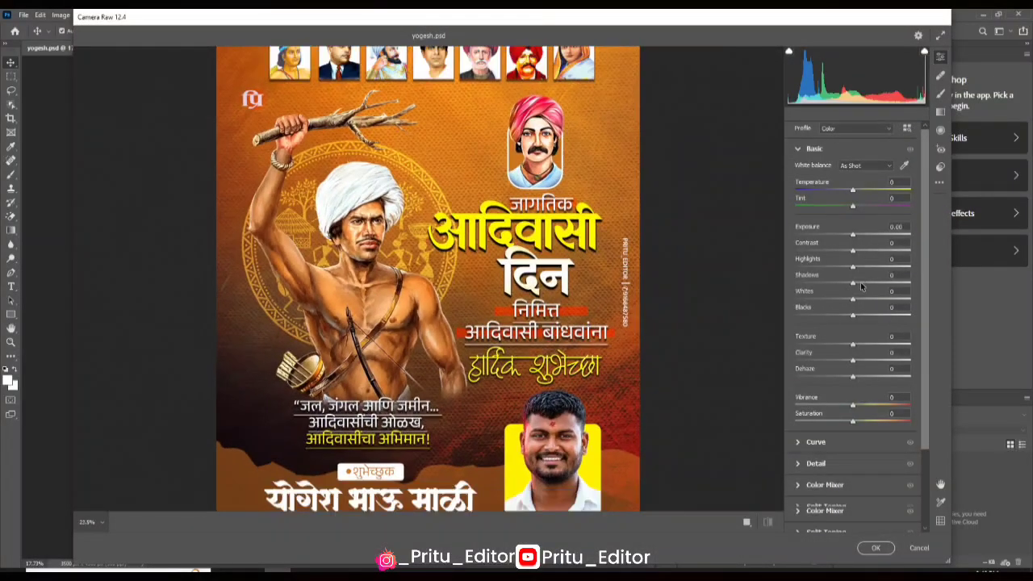
click(855, 211)
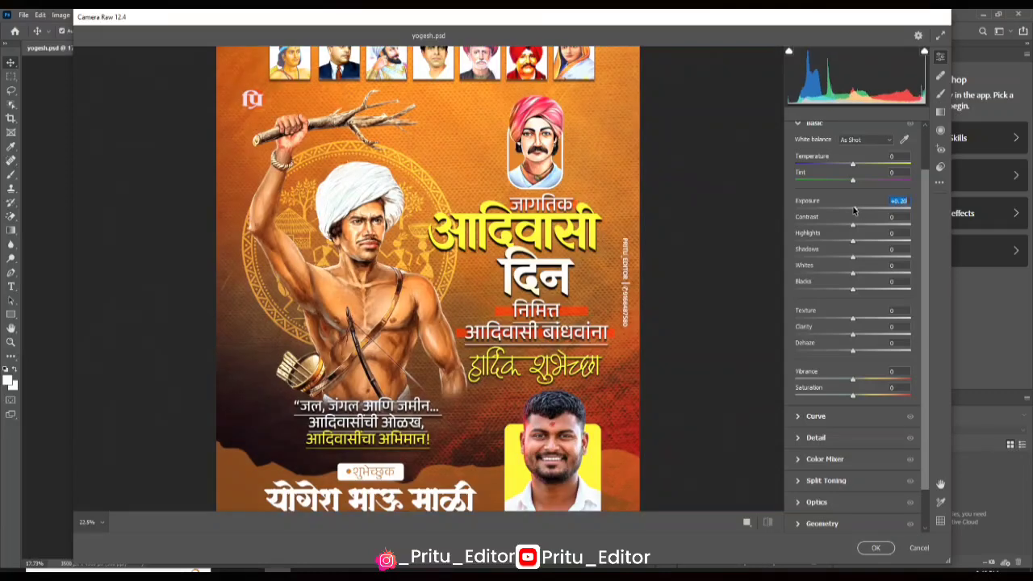
key(shift+Down)
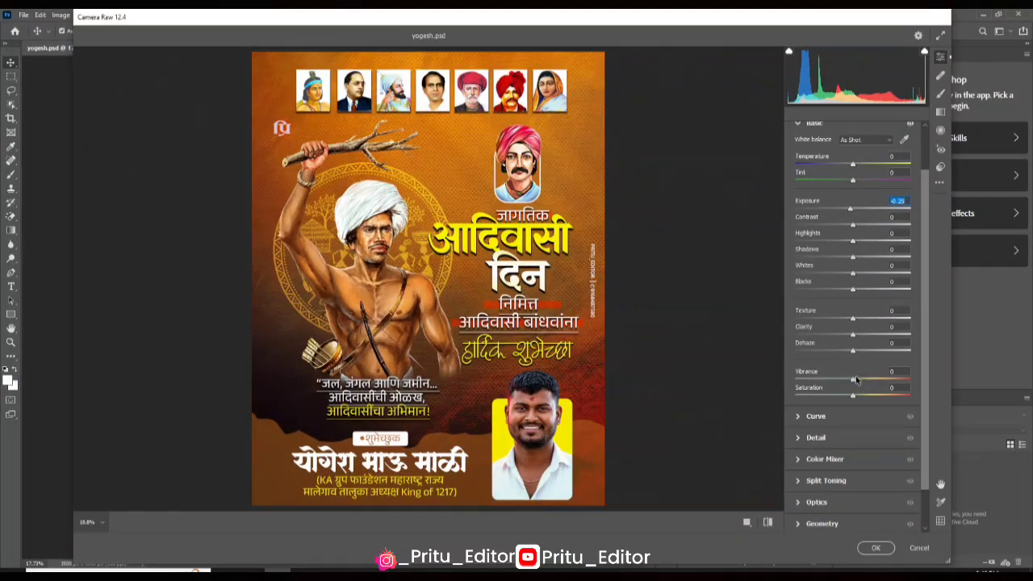
drag(849, 381, 858, 380)
double_click(857, 380)
drag(852, 319, 850, 338)
click(853, 334)
click(875, 547)
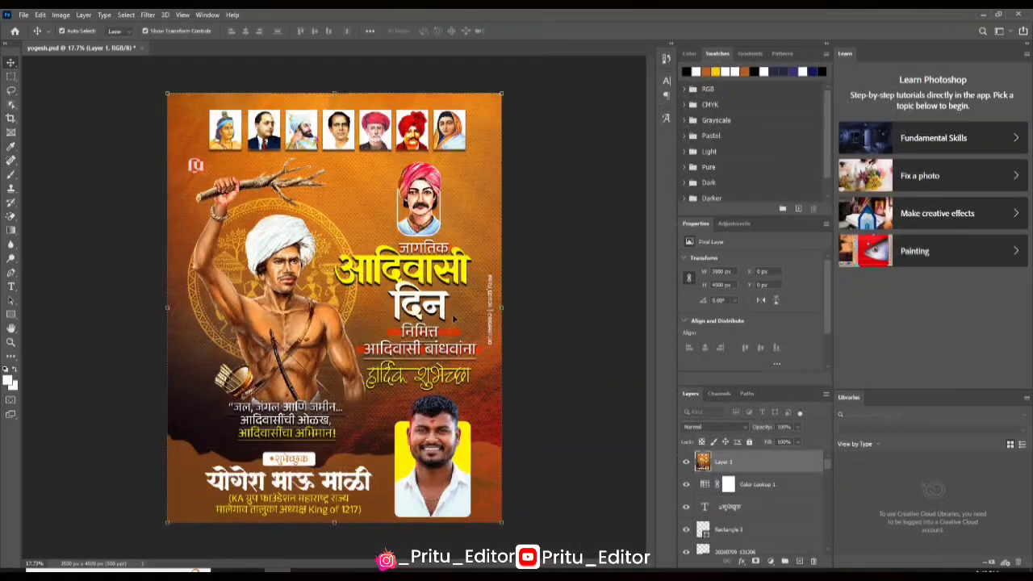
click(812, 562)
- Inspect the banner up close, from the raised branch and title to the quote, name line and portrait photo
key(ctrl+plus)
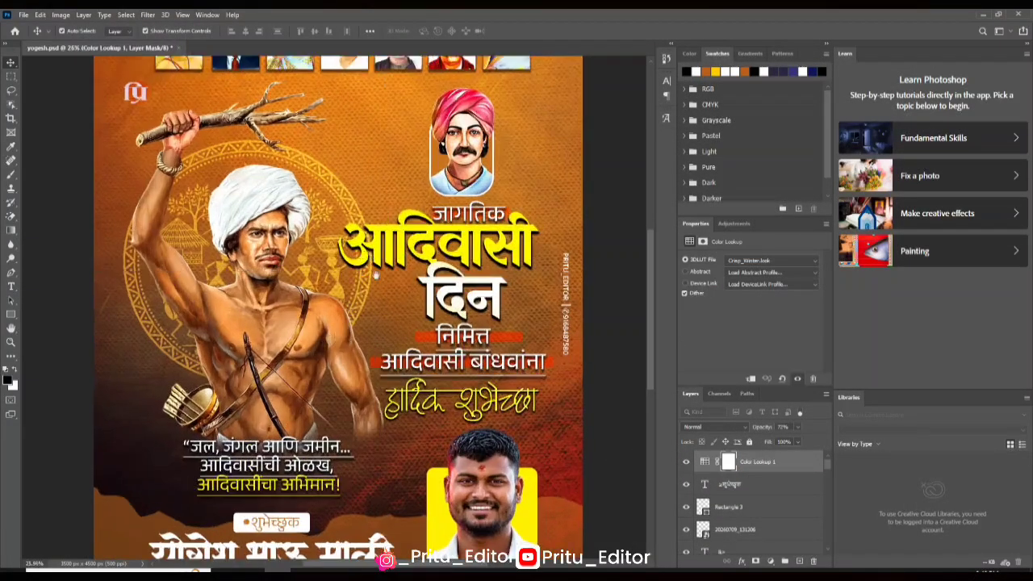
scroll(376, 275, up, 2)
drag(345, 299, 286, 419)
scroll(311, 284, down, 3)
drag(288, 375, 292, 265)
scroll(303, 275, down, 3)
scroll(292, 352, up, 5)
drag(271, 420, 205, 260)
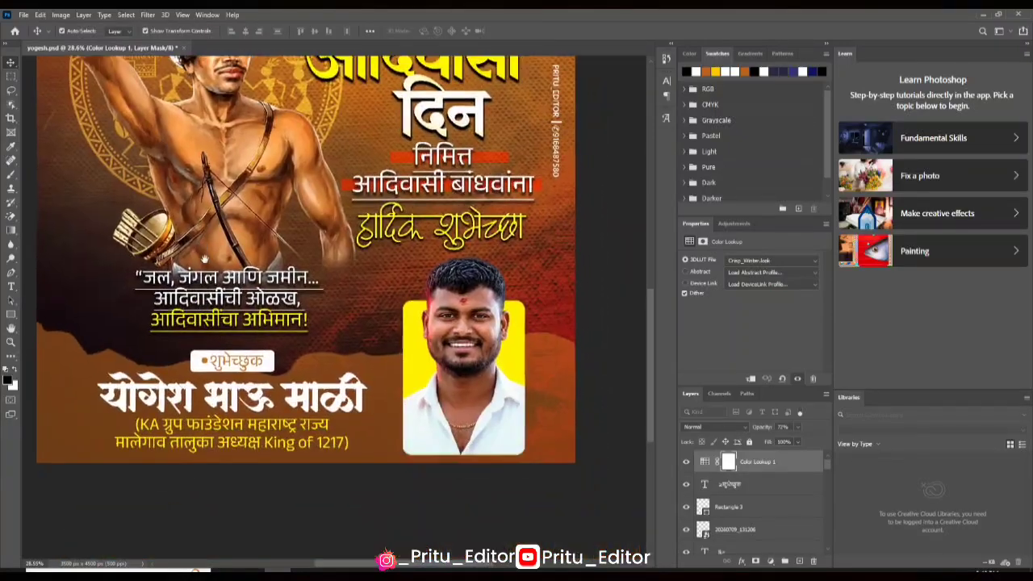
scroll(205, 259, up, 3)
scroll(259, 266, down, 4)
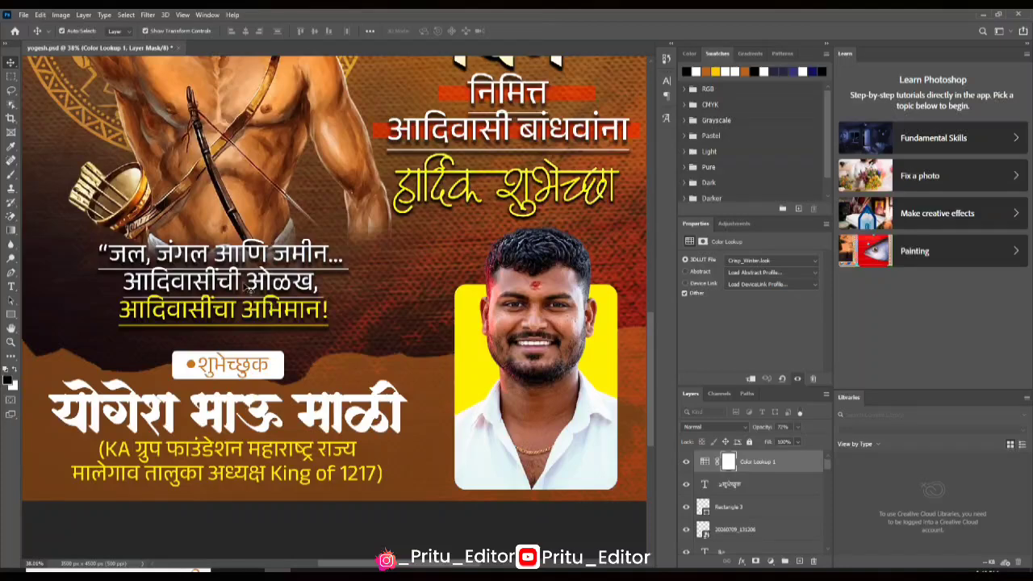
- Move the three-line “जल, जंगल आणि जमीन… quote slightly down towards the शुभेच्छुक label and deselect it
click(247, 288)
scroll(234, 280, up, 2)
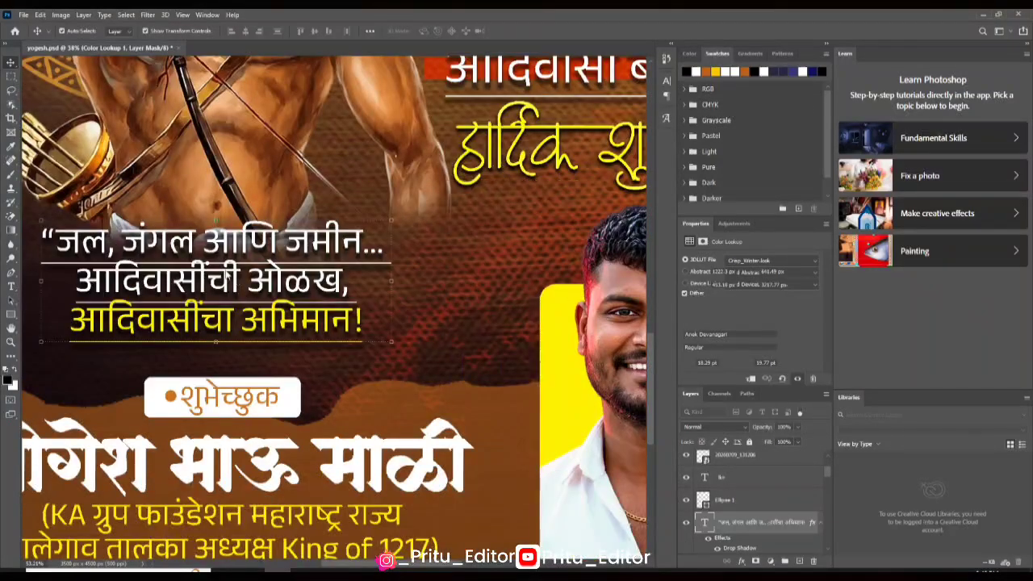
drag(234, 280, 234, 292)
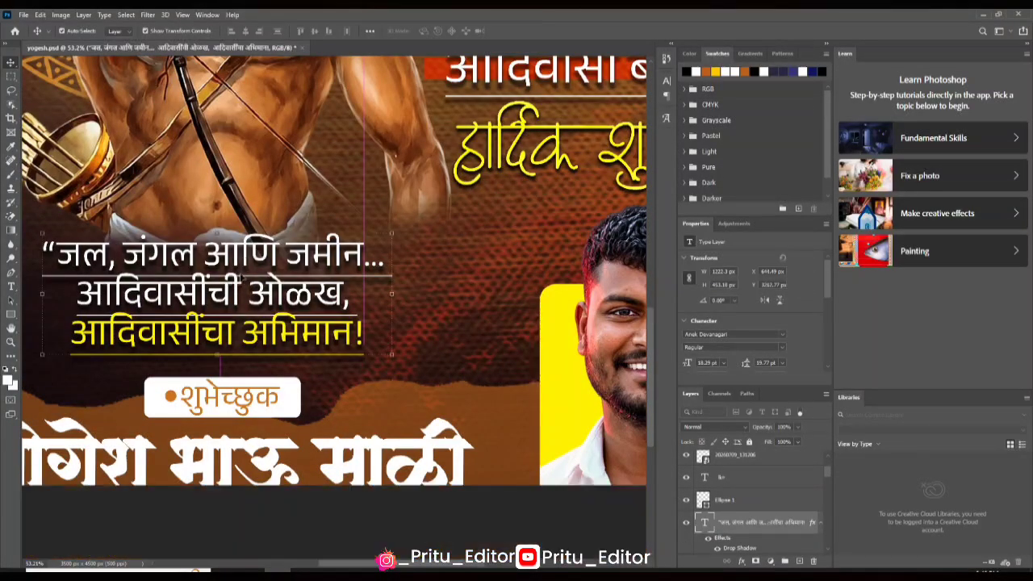
key(ctrl+0)
click(516, 352)
scroll(516, 352, down, 2)
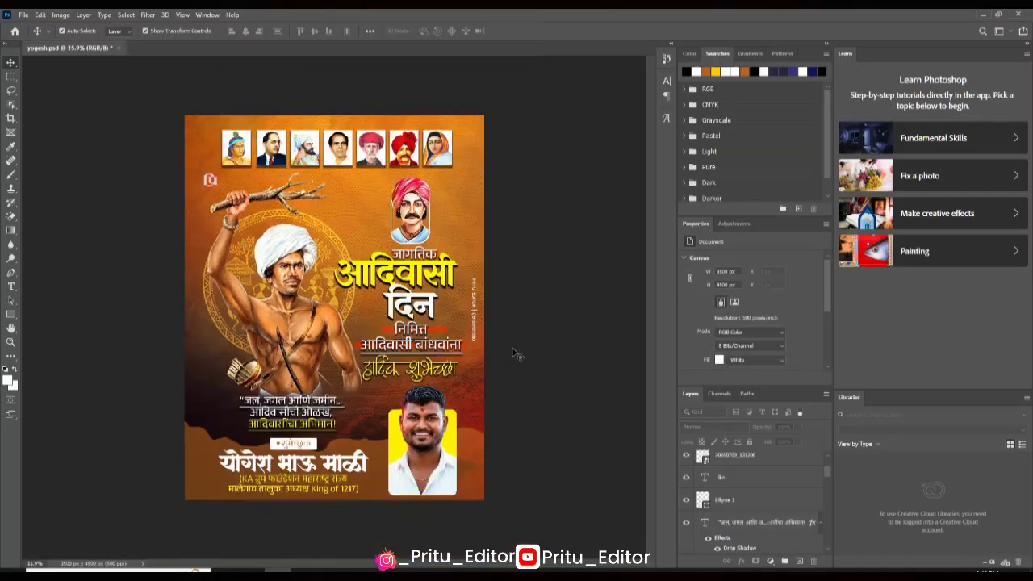
- Review the whole banner and its upper layers, from Color Lookup 1 down to the quote text layer
scroll(319, 269, up, 1)
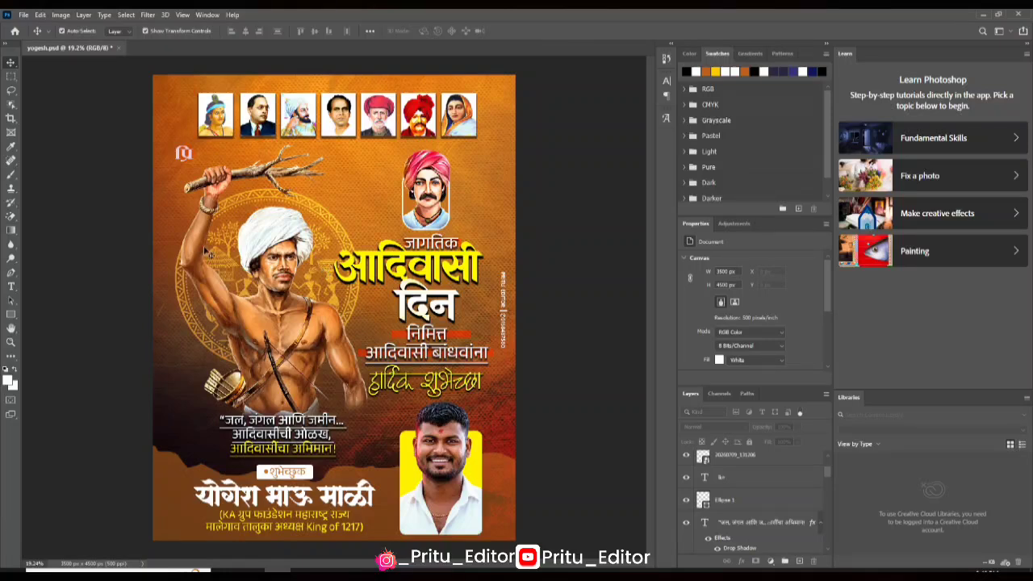
scroll(210, 252, down, 1)
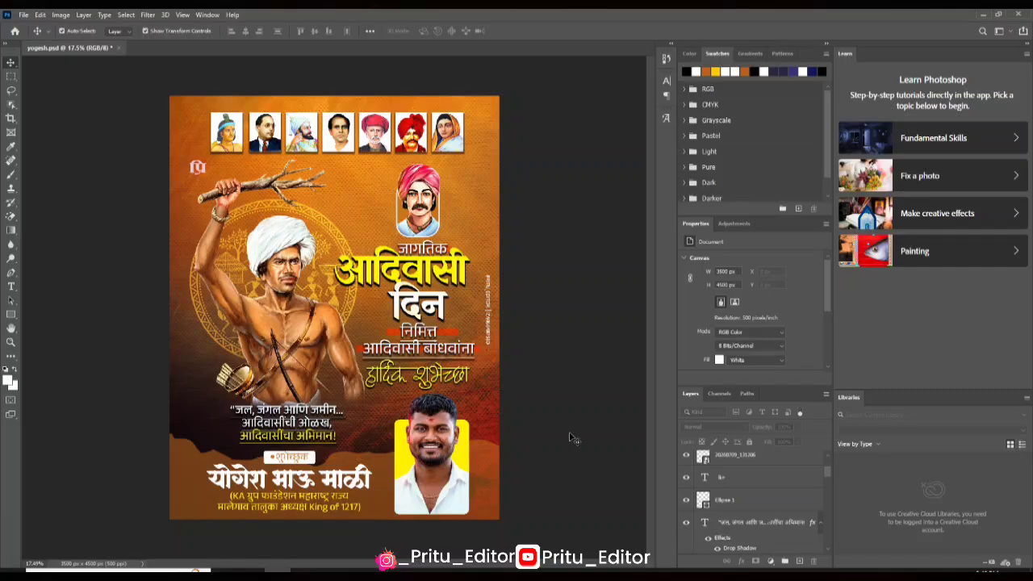
scroll(772, 499, up, 3)
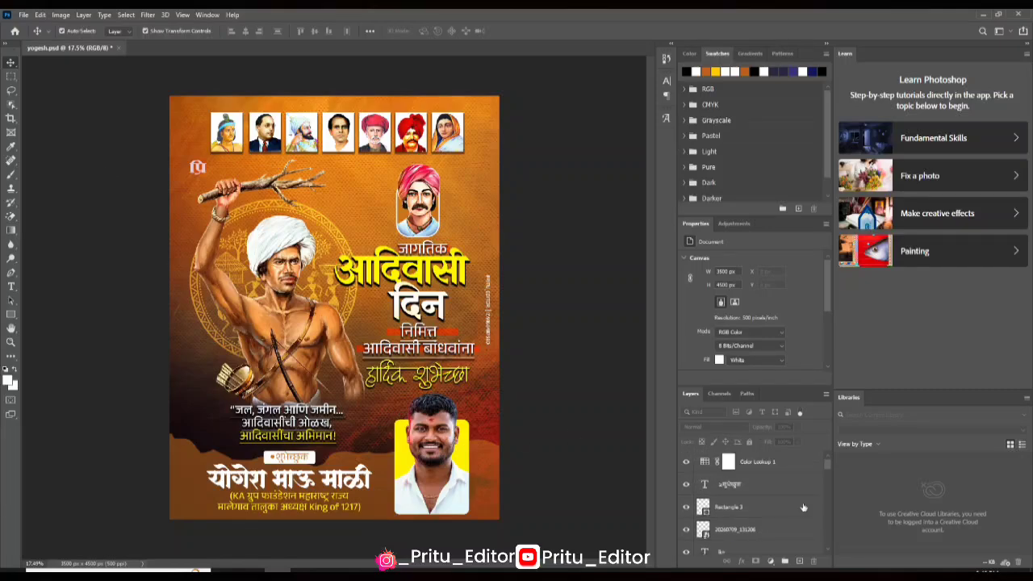
scroll(799, 507, down, 1)
scroll(376, 305, up, 1)
scroll(375, 305, down, 2)
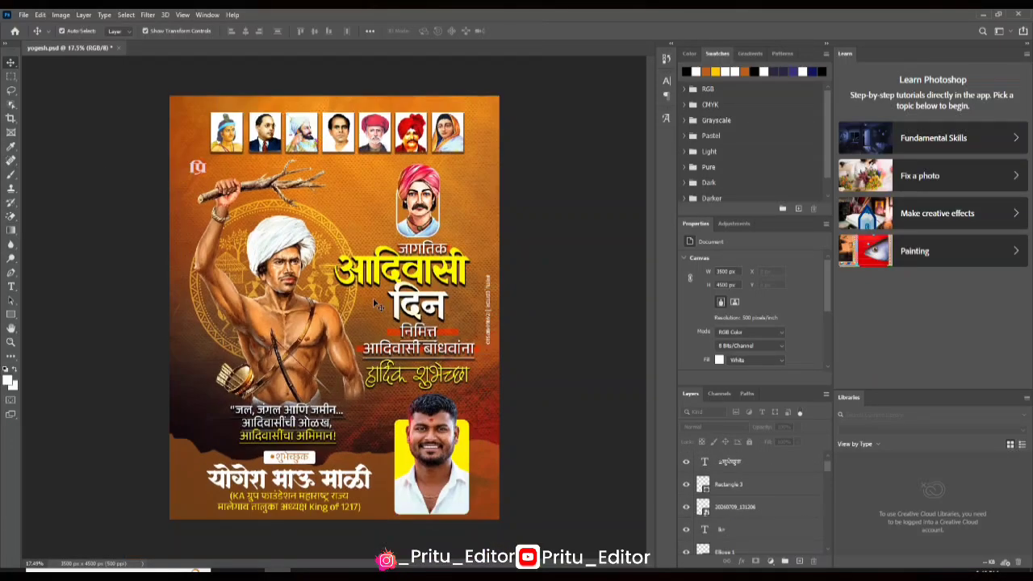
scroll(373, 309, up, 1)
scroll(367, 307, up, 2)
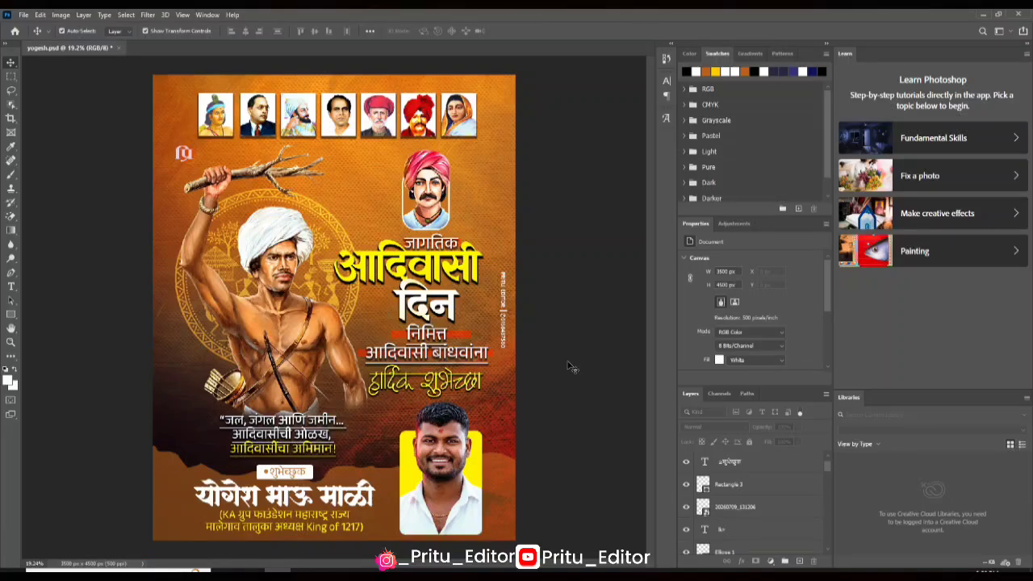
scroll(393, 335, up, 3)
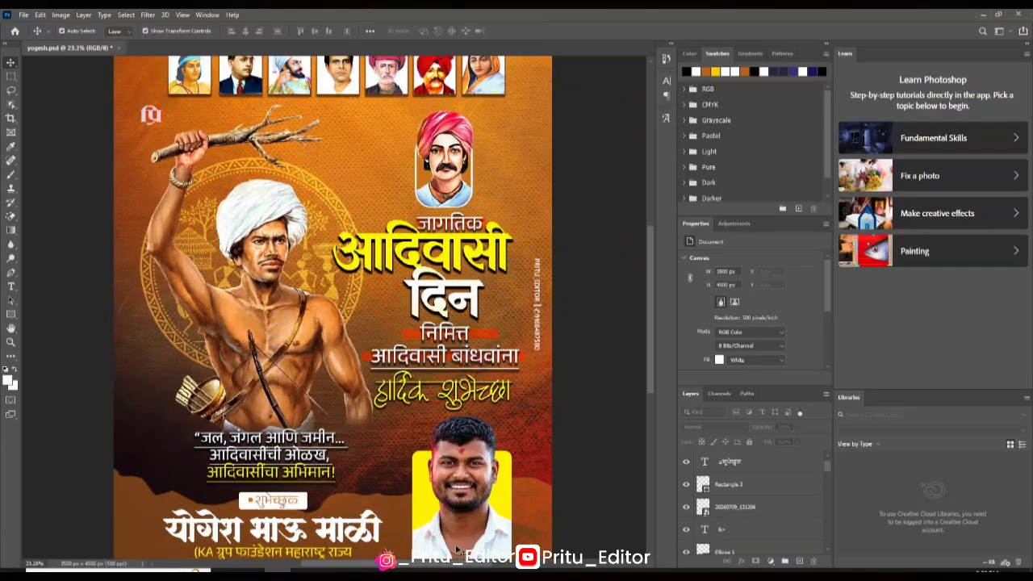
scroll(371, 339, down, 3)
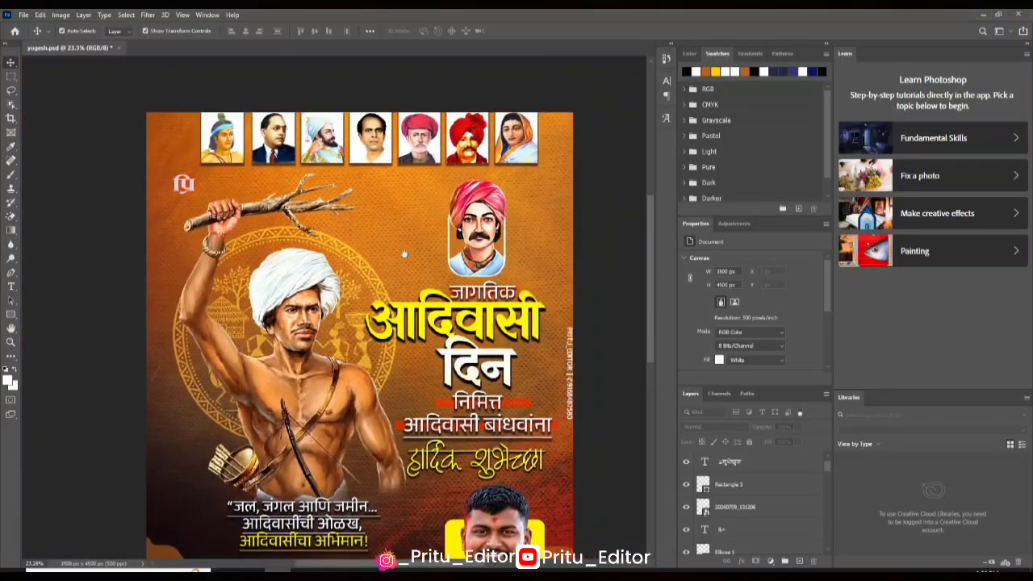
- Resample the banner image to a resolution of 200 pixels/inch, keeping the 7 × 9 inch size
drag(404, 255, 377, 299)
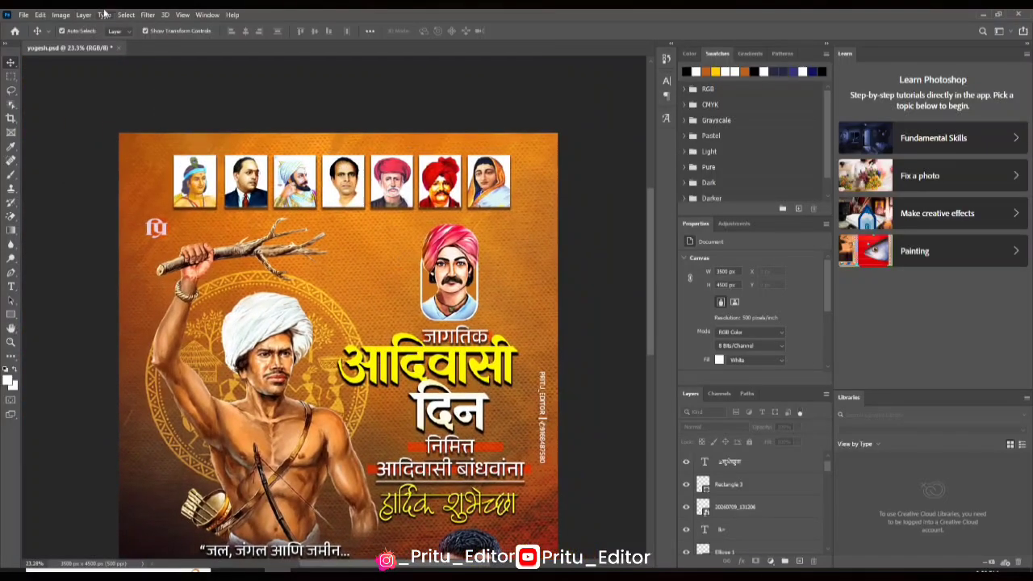
click(62, 14)
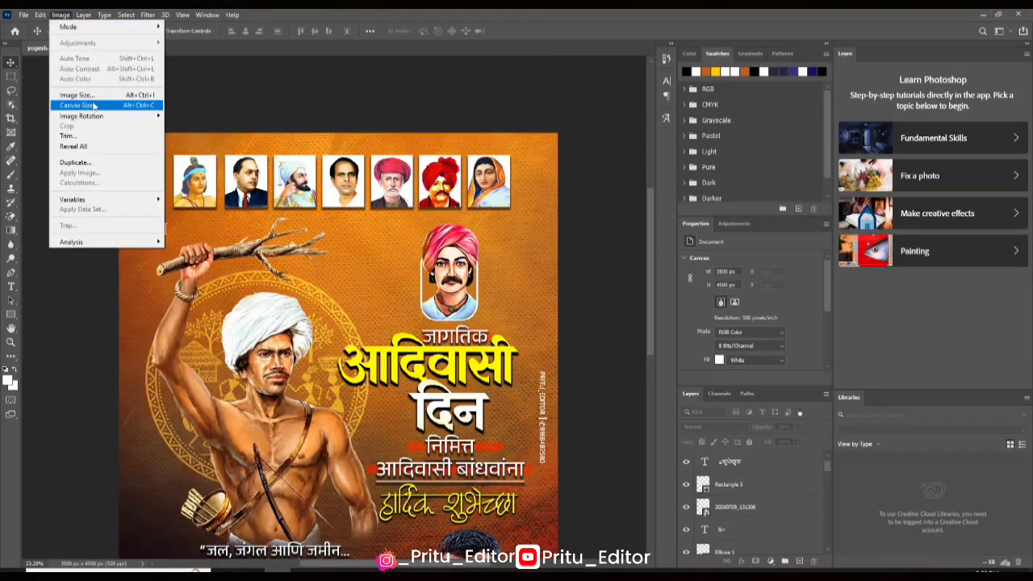
click(81, 95)
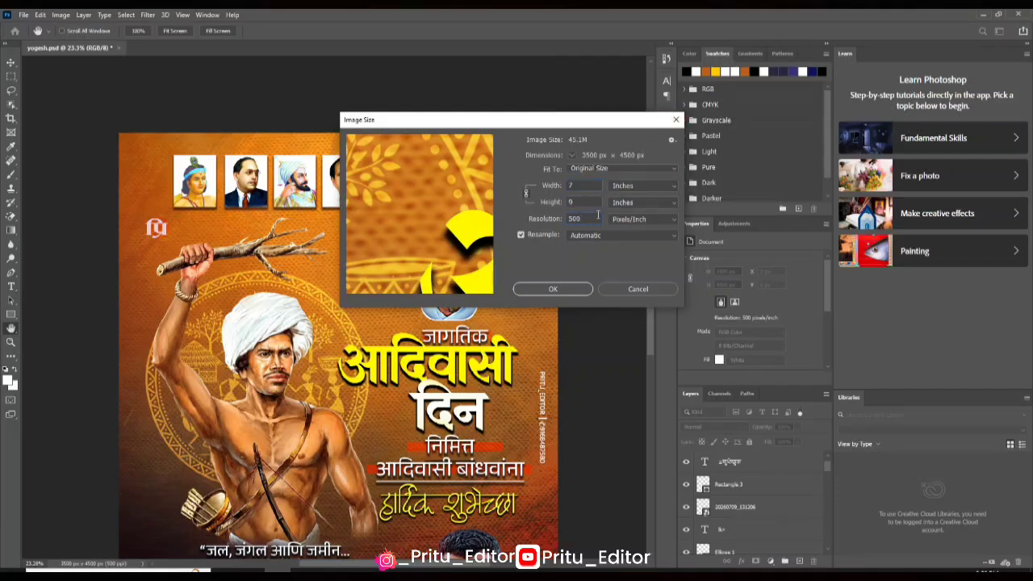
key(BackSpace)
key(BackSpace)
text(500)
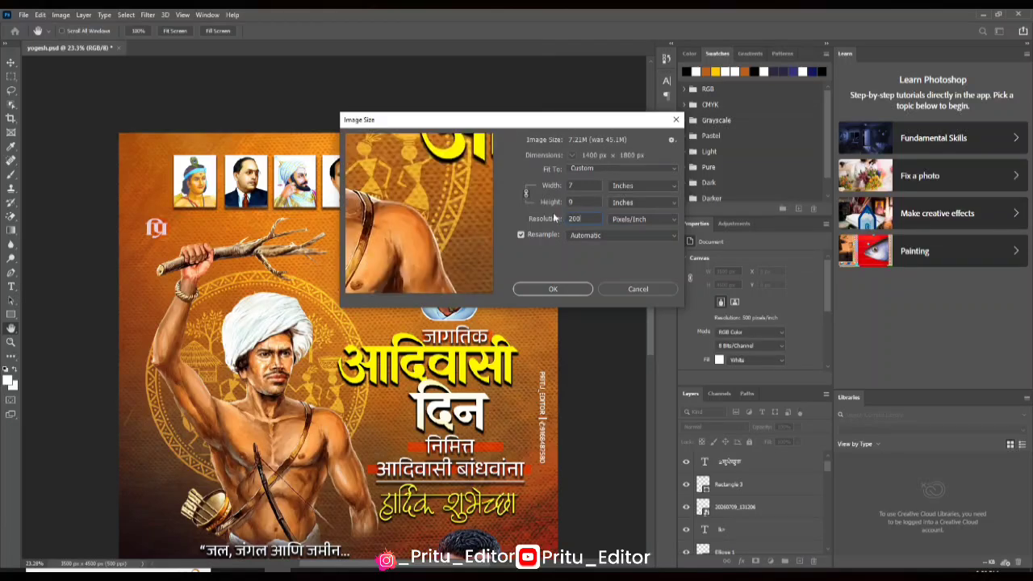
click(564, 288)
key(v)
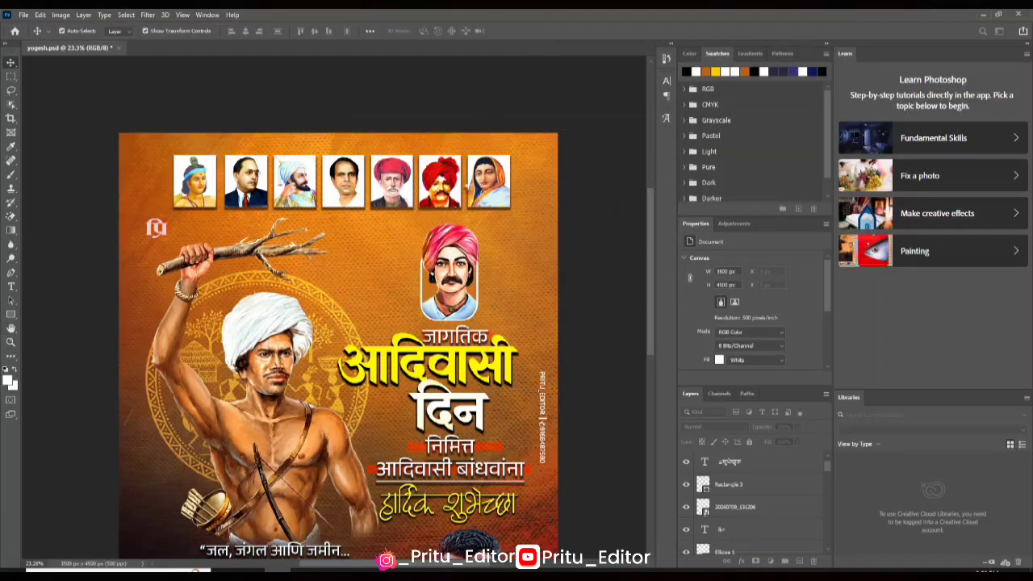
key(ctrl+z)
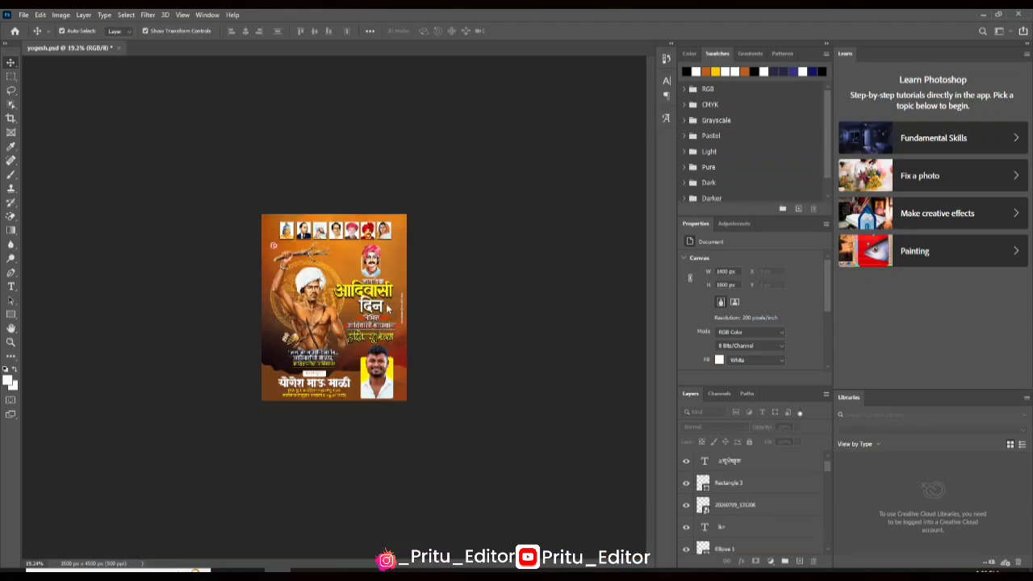
- Examine the resized banner up close and as a whole, from the portrait row and title to the quote and name line
scroll(333, 319, up, 5)
scroll(355, 316, down, 3)
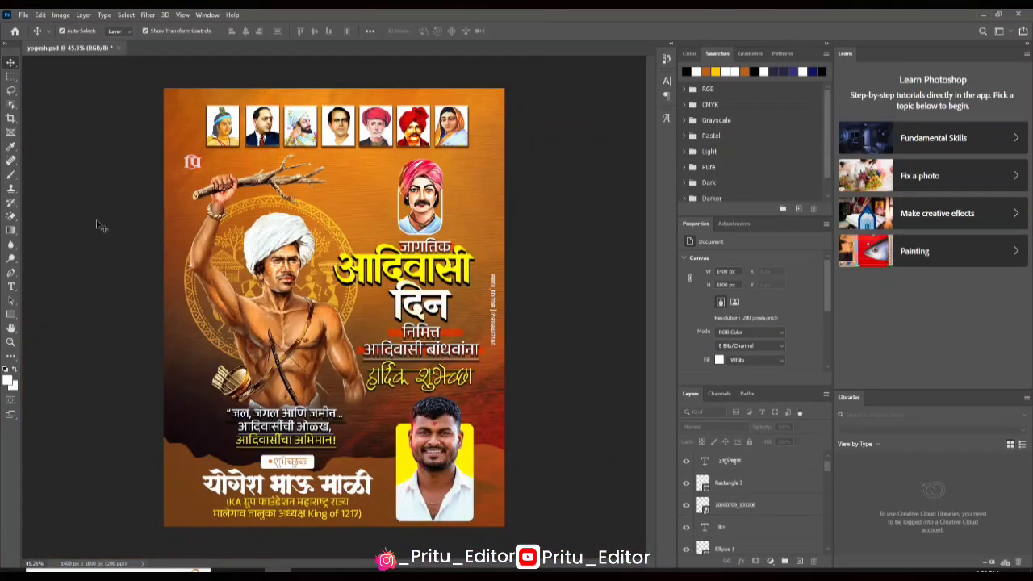
scroll(304, 292, up, 1)
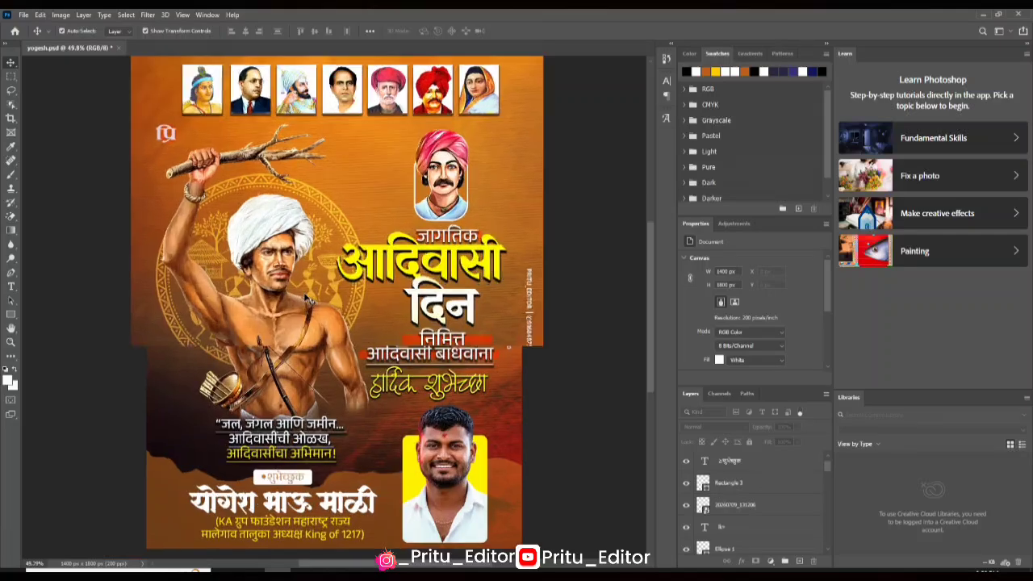
scroll(305, 300, down, 2)
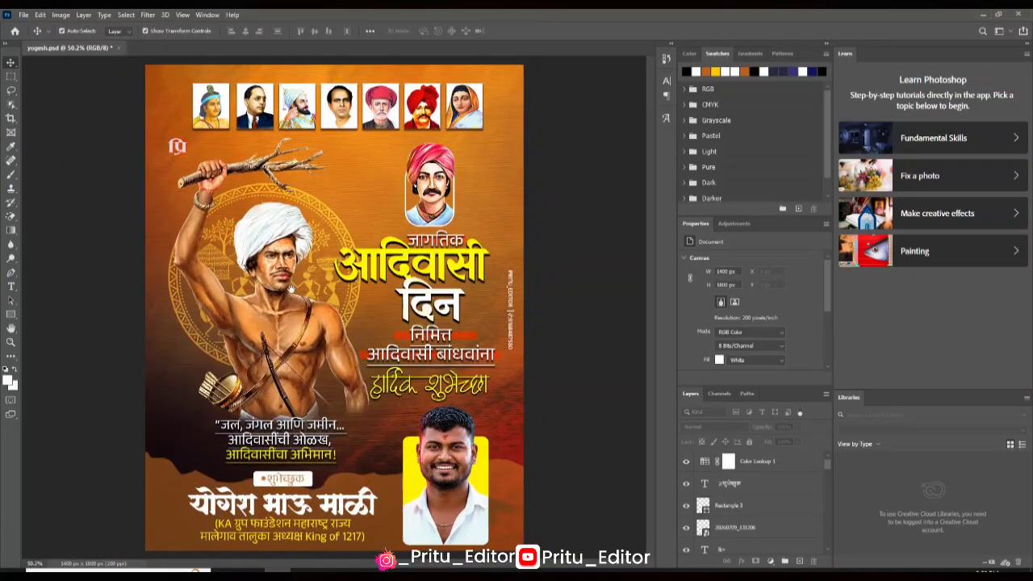
scroll(292, 288, up, 2)
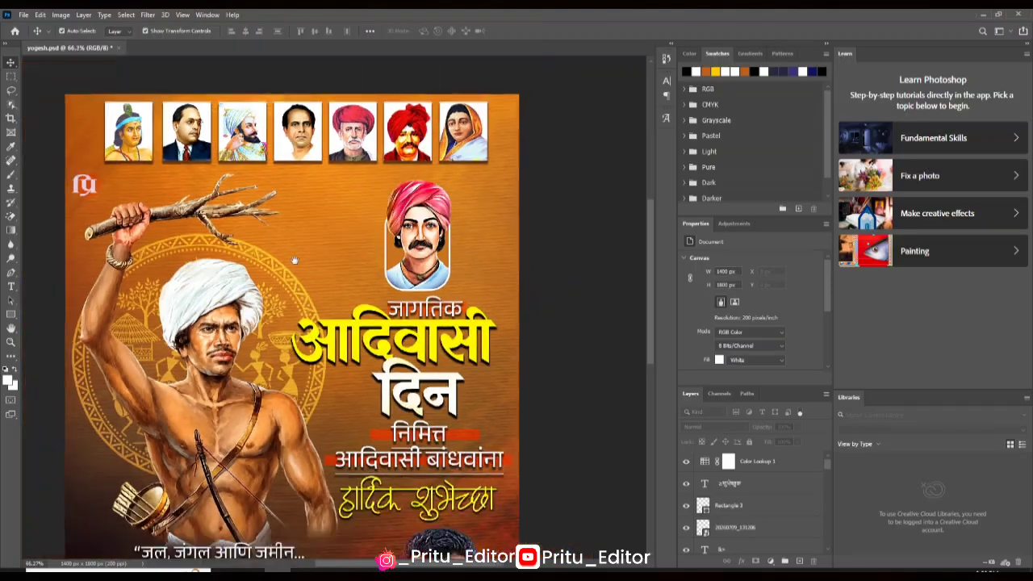
scroll(296, 259, down, 2)
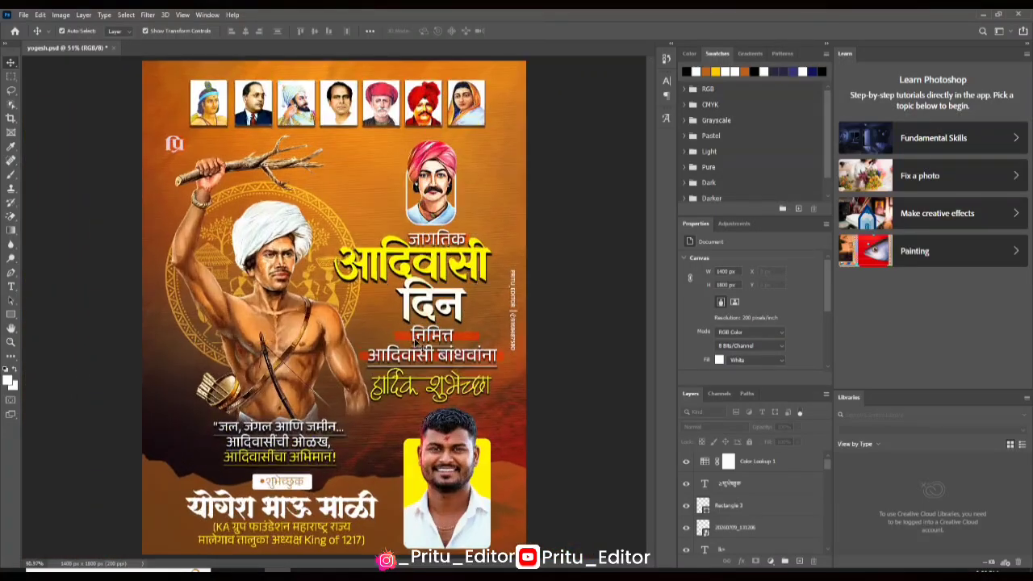
scroll(388, 288, up, 2)
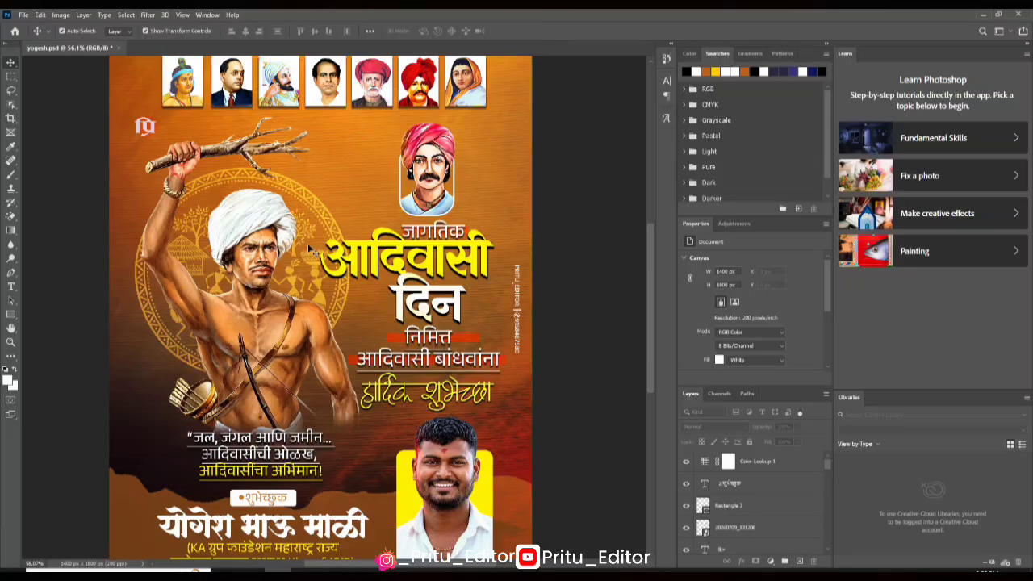
key(ctrl+0)
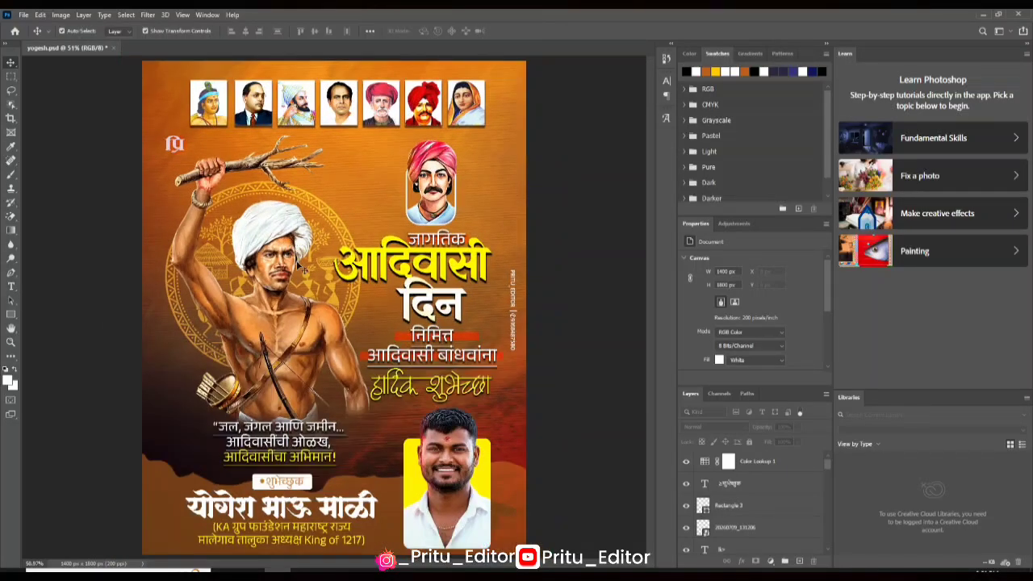